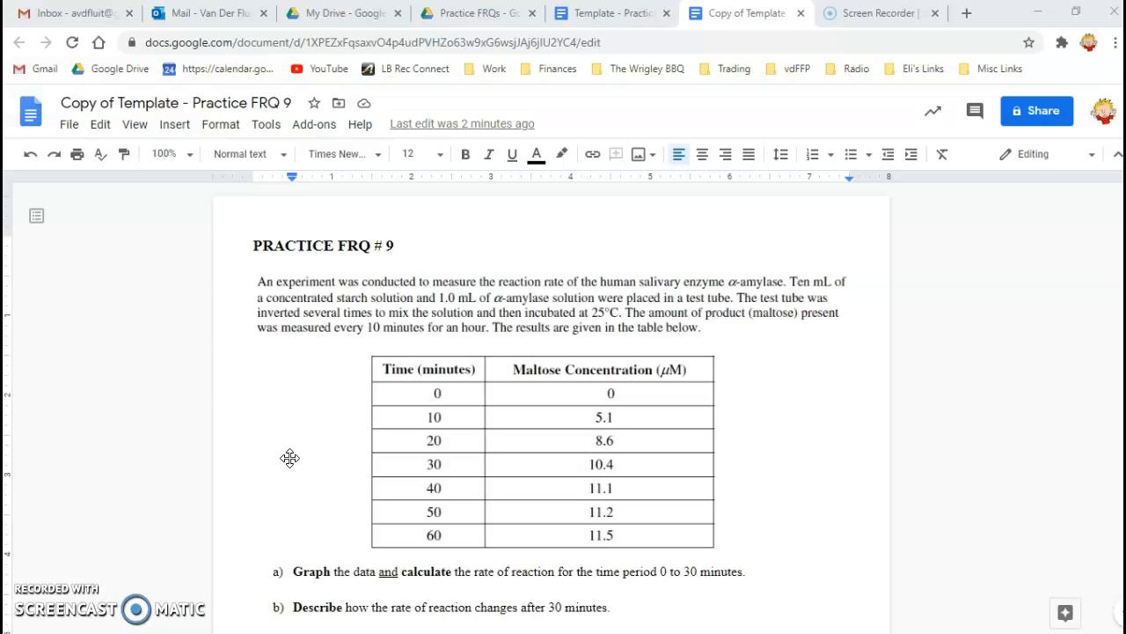
# Step: Insert a line chart in the blank line below question a) of the practice FRQ document
pyautogui.scroll(-1, 289, 458)
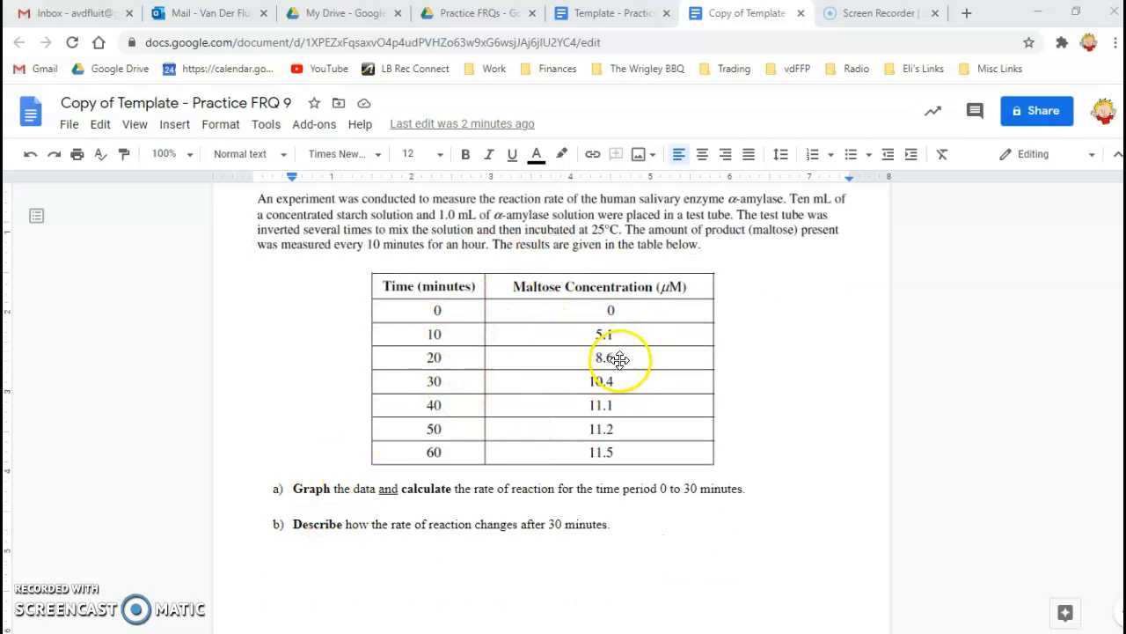
pyautogui.click(320, 506)
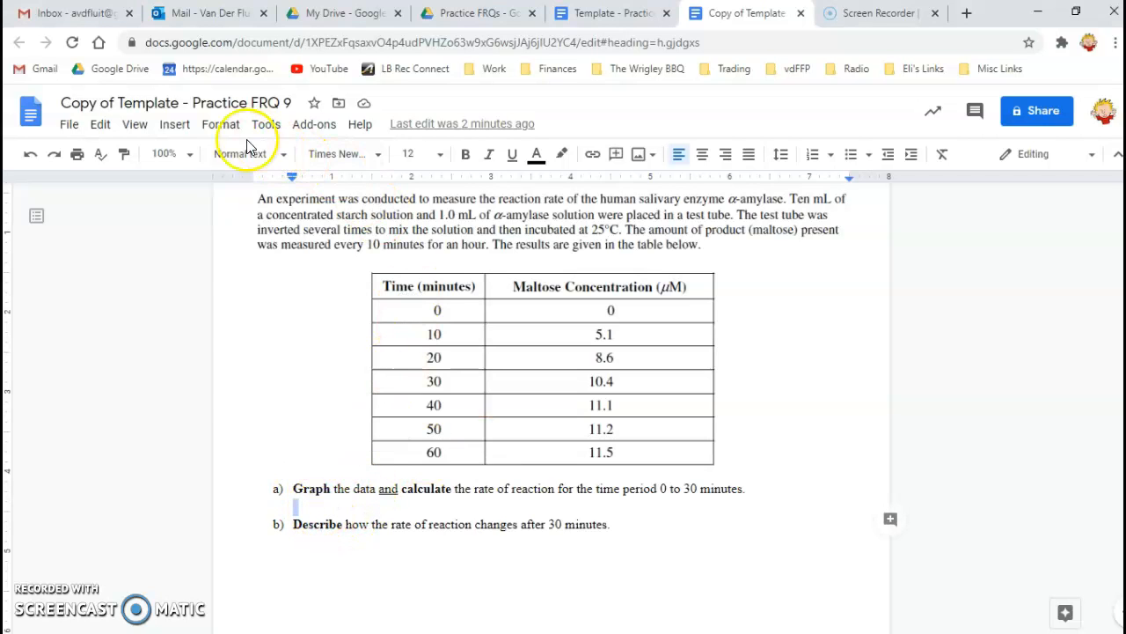
pyautogui.click(169, 130)
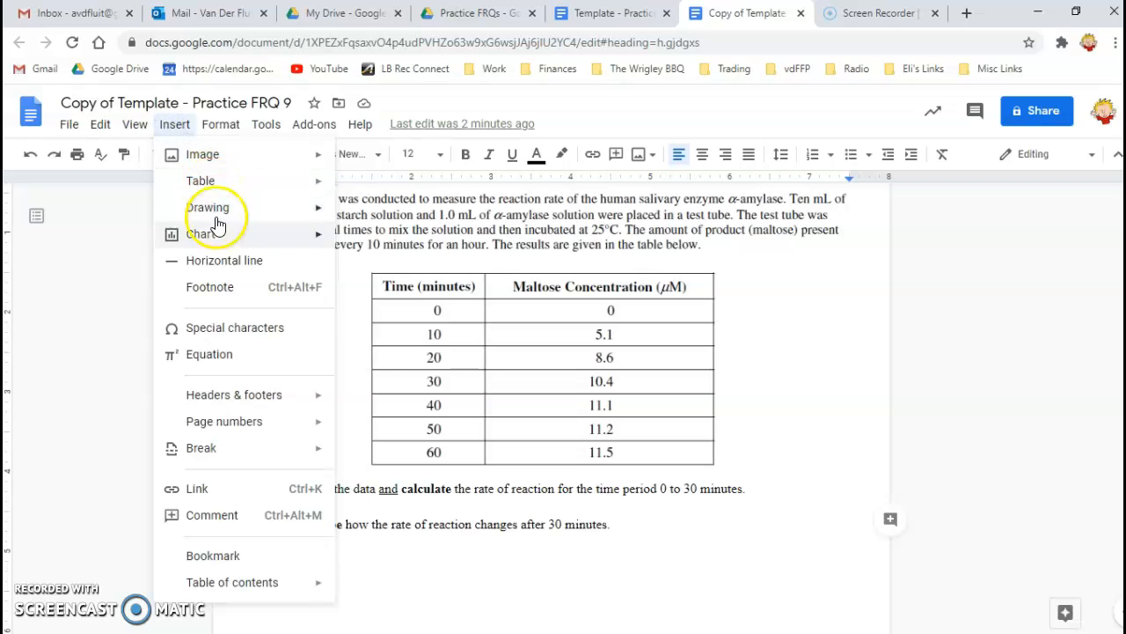
pyautogui.moveTo(187, 236)
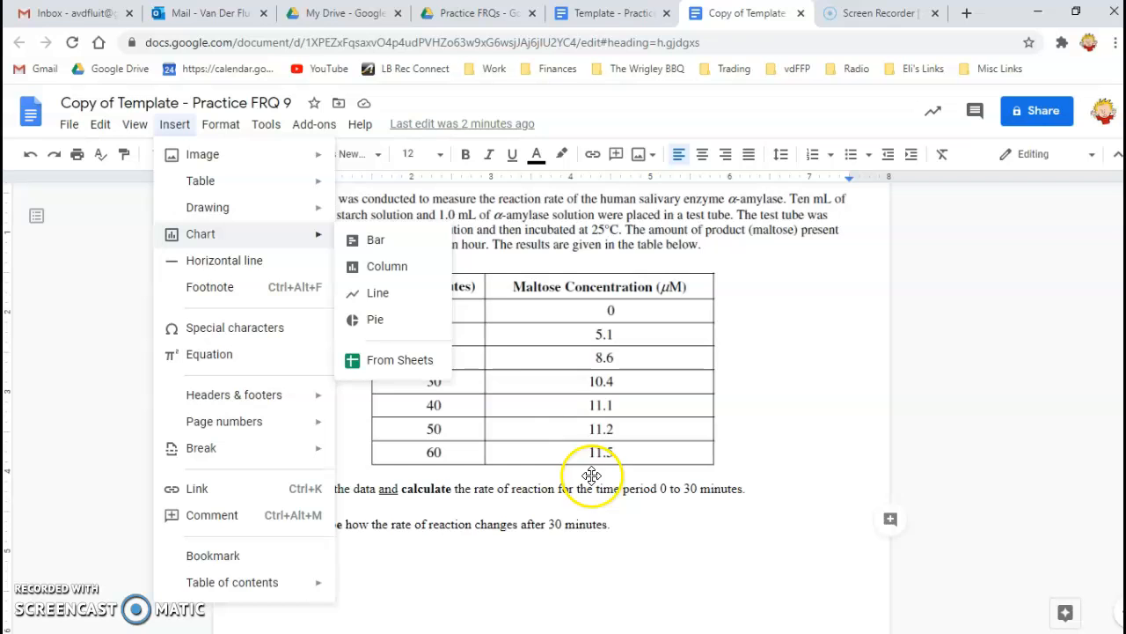
pyautogui.click(372, 299)
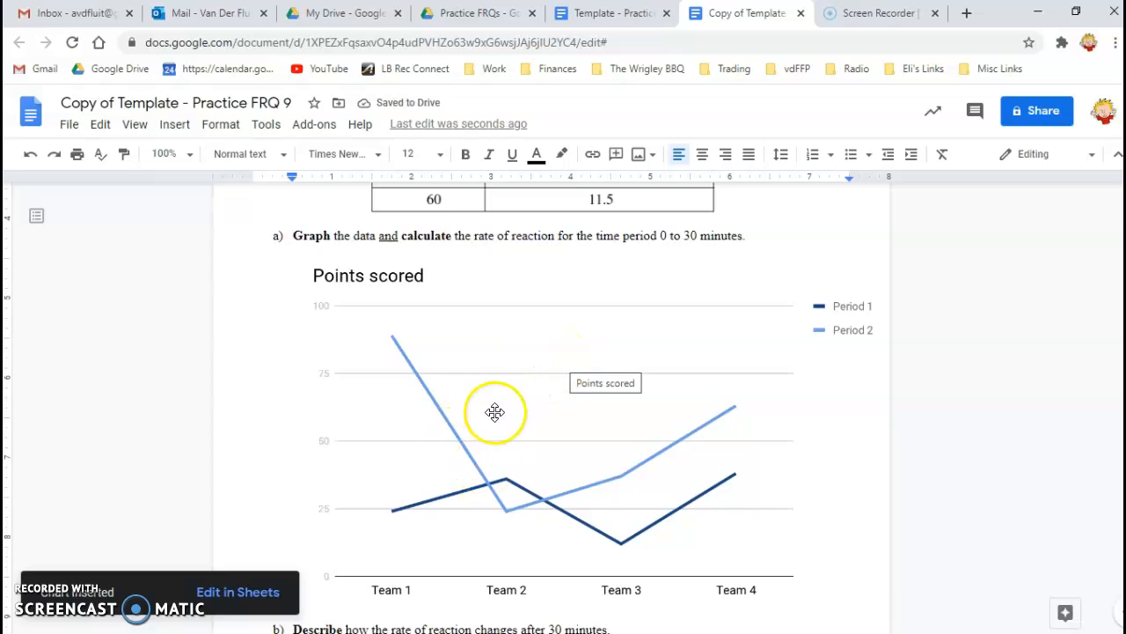
# Step: Open the source spreadsheet linked to the inserted line chart
pyautogui.click(582, 393)
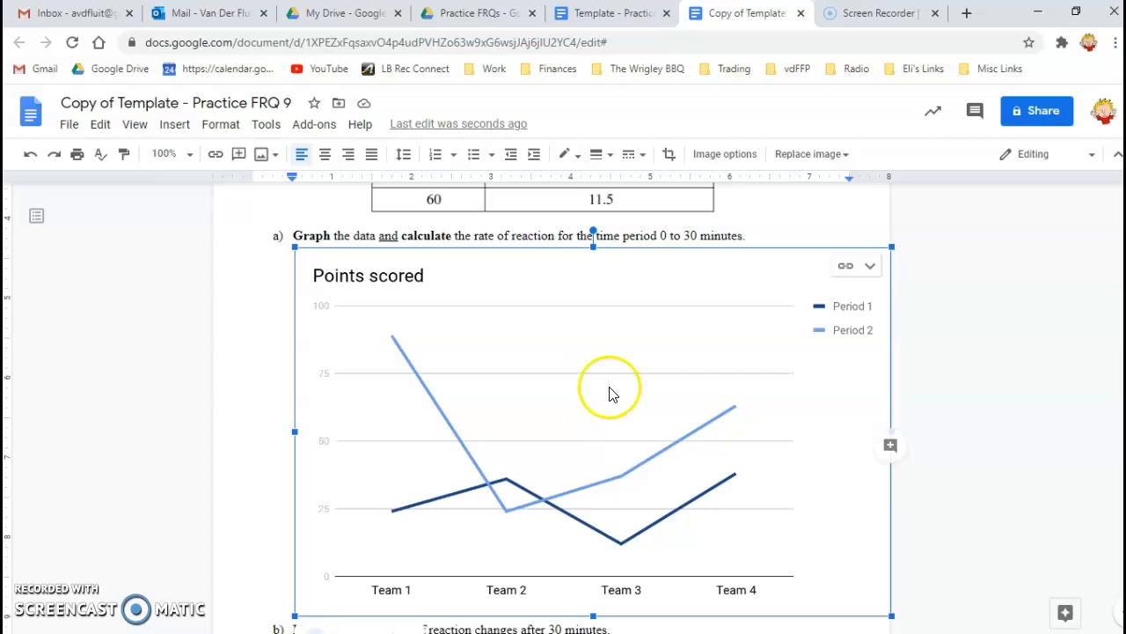
pyautogui.click(871, 267)
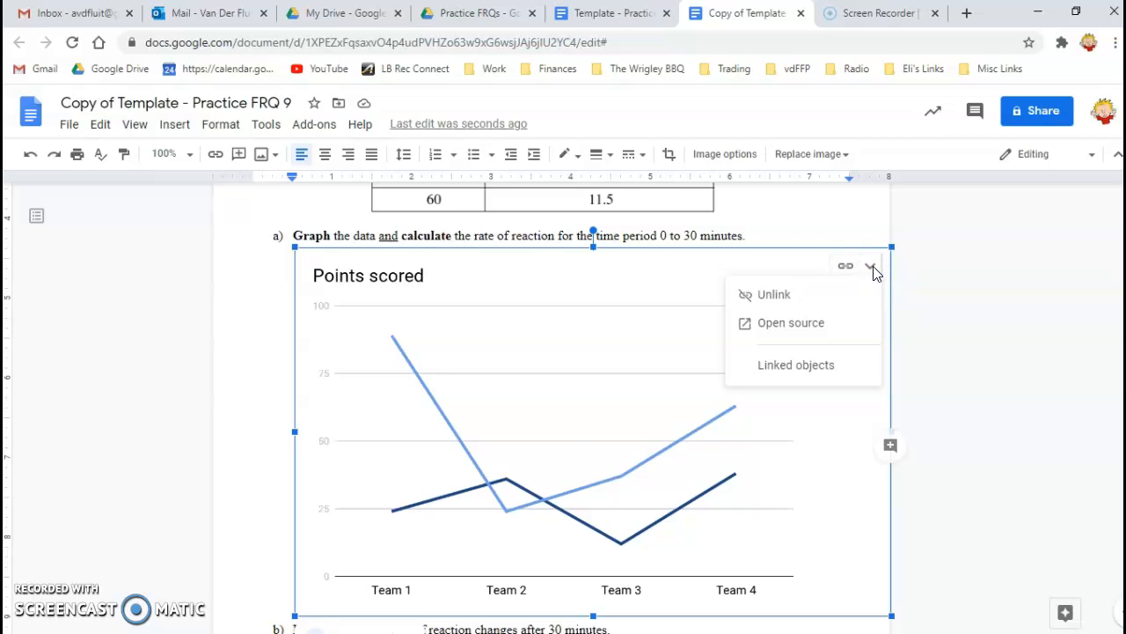
pyautogui.click(776, 323)
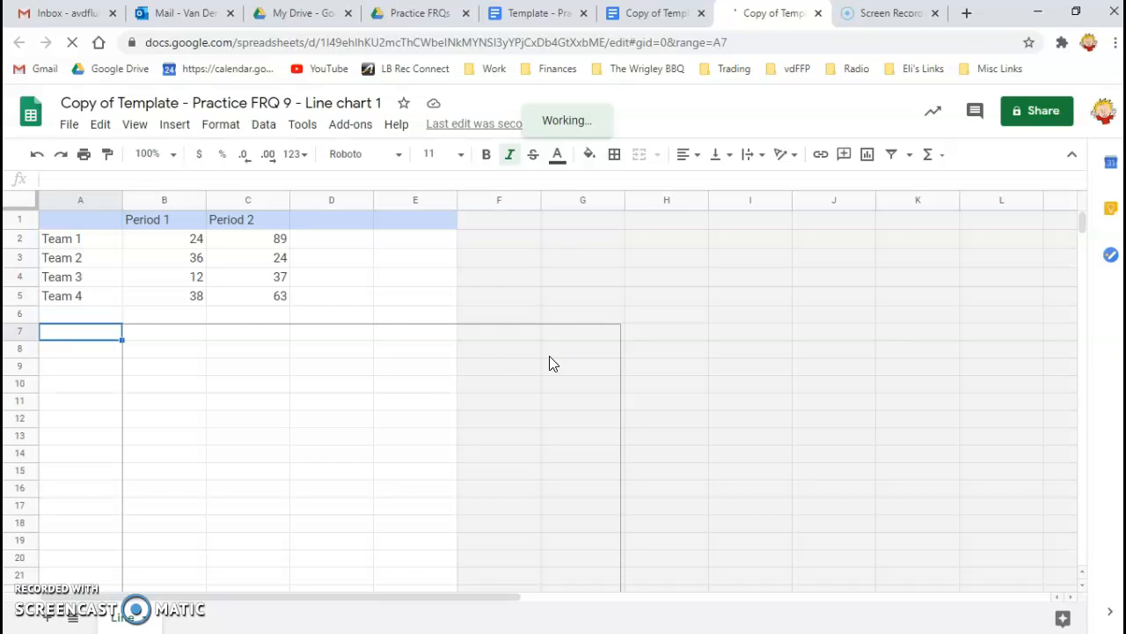
# Step: Move the chart beside the data table so it starts at column F in the first rows
pyautogui.click(641, 307)
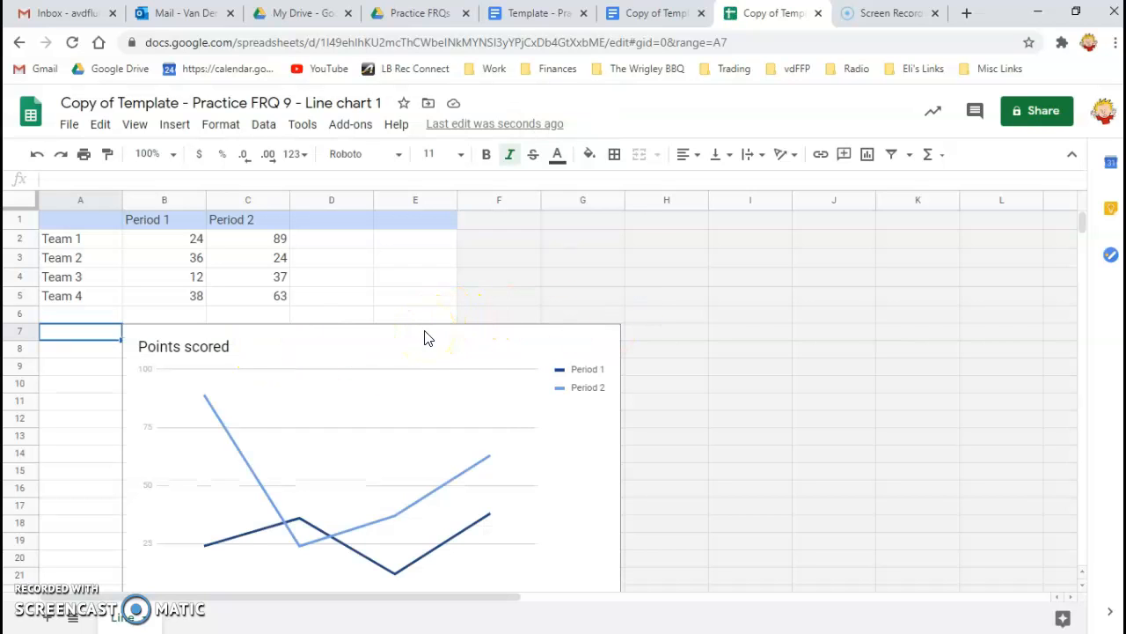
pyautogui.click(797, 294)
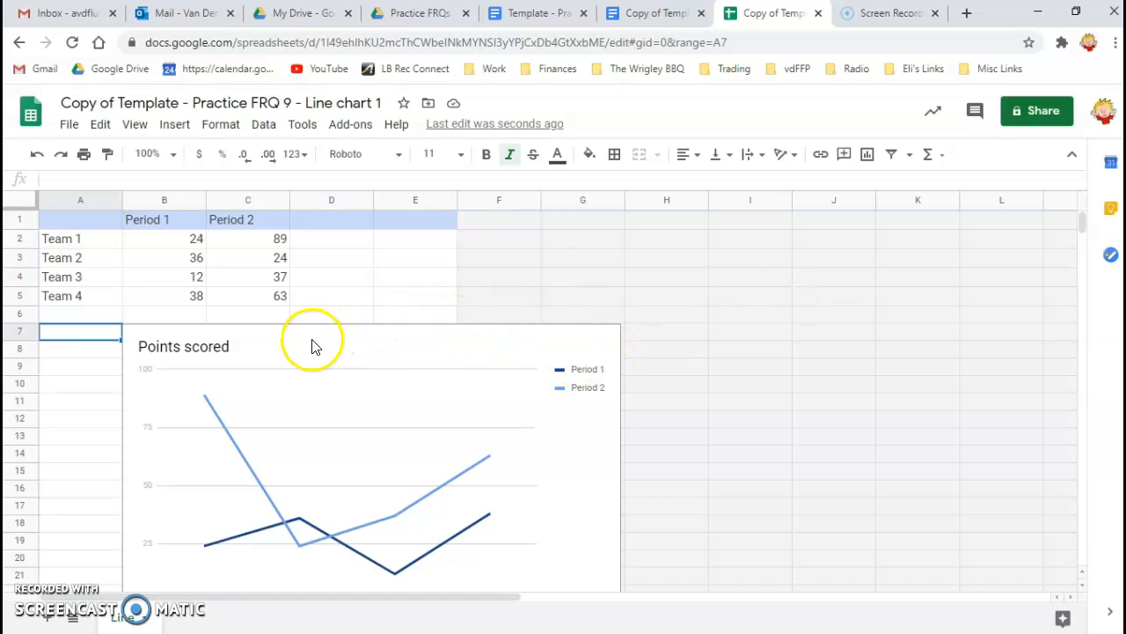
pyautogui.click(716, 309)
pyautogui.click(81, 231)
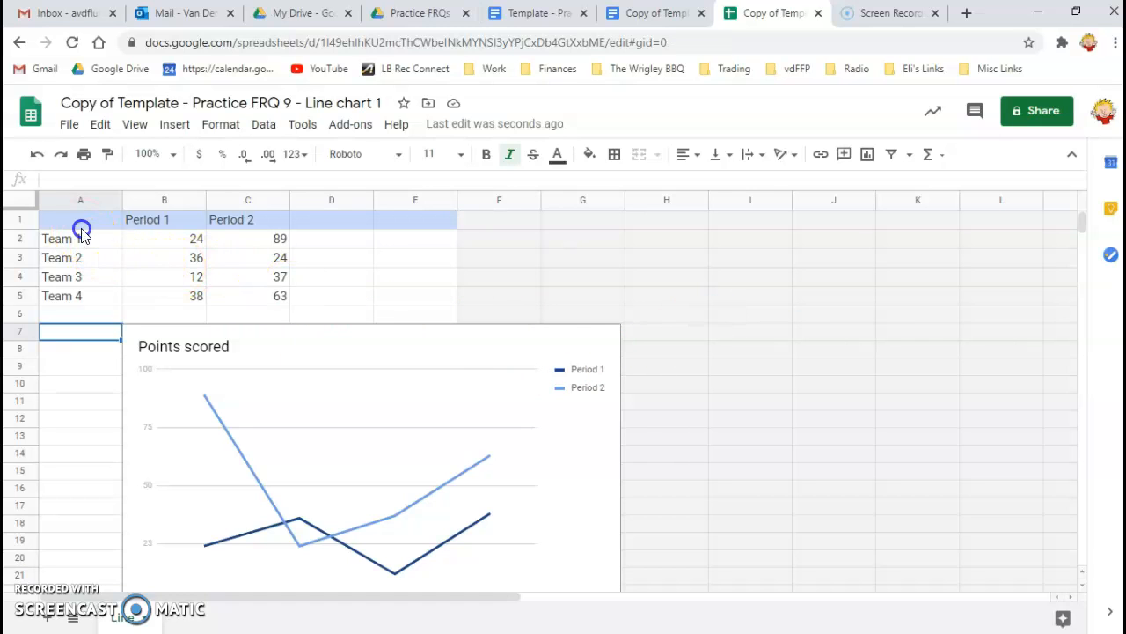
pyautogui.click(165, 259)
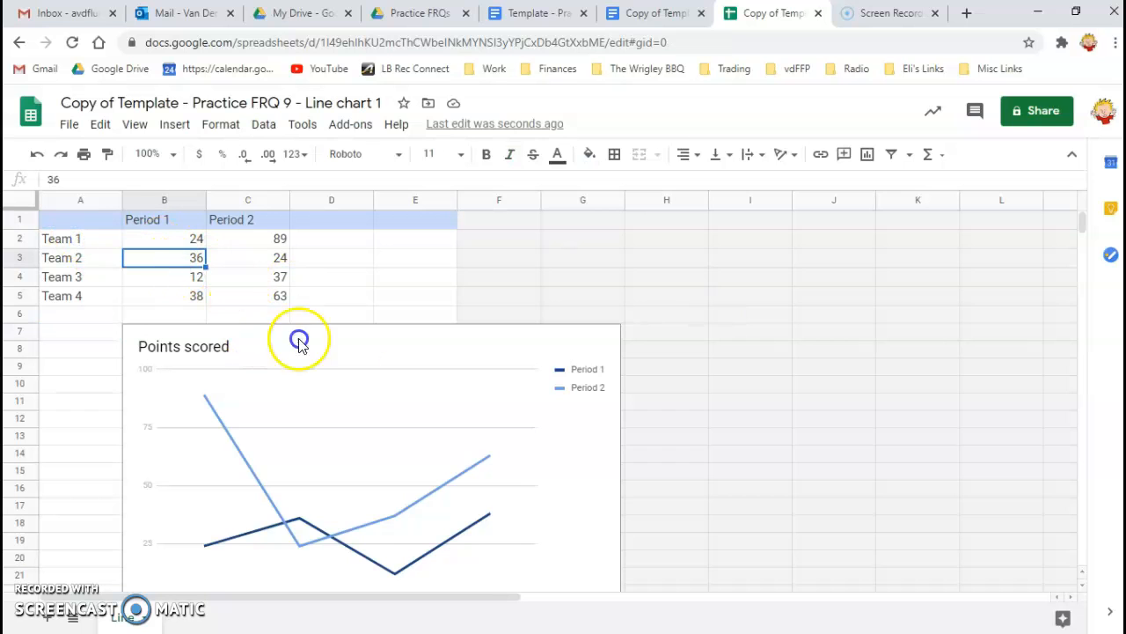
pyautogui.click(444, 345)
pyautogui.moveTo(421, 307); pyautogui.dragTo(776, 254)
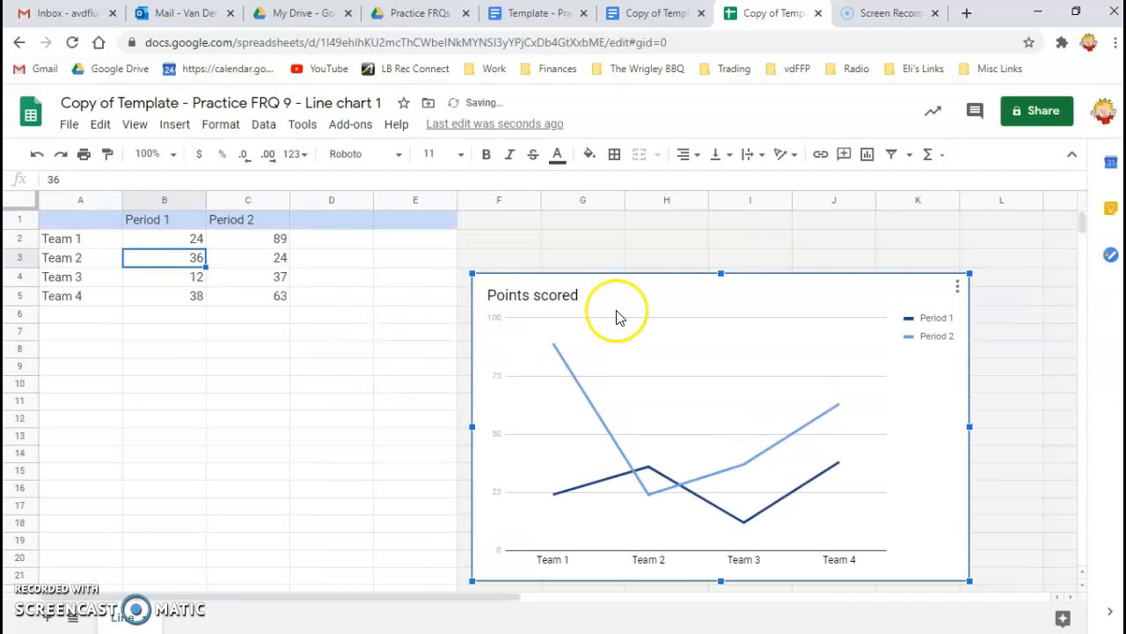
pyautogui.moveTo(624, 299); pyautogui.dragTo(602, 242)
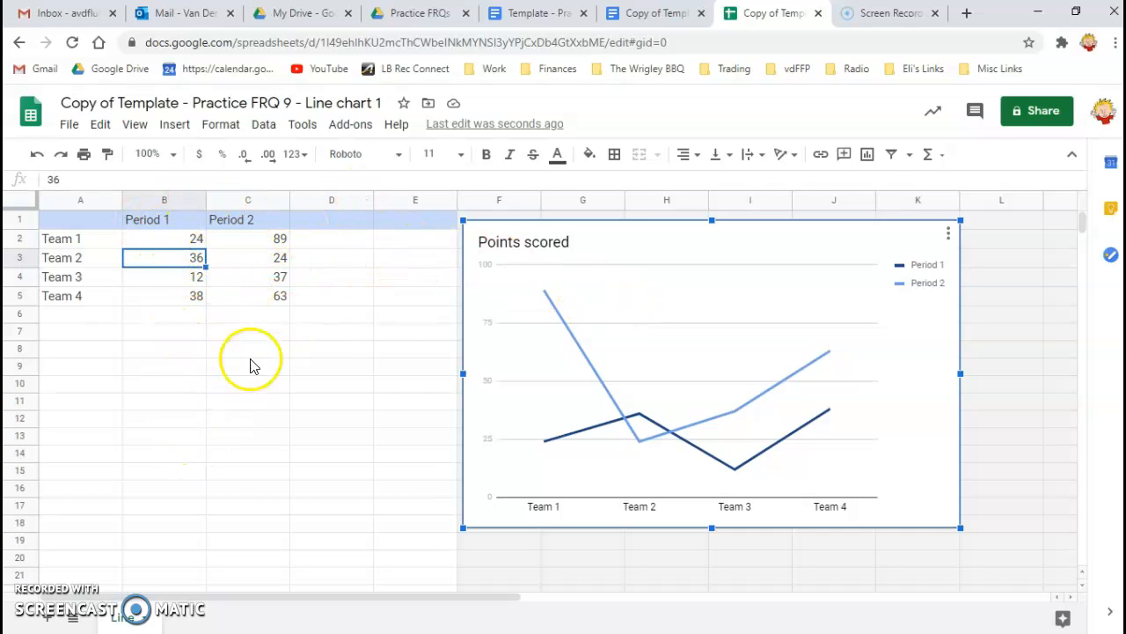
# Step: Consult the time values in the document's table and enter 0 in cell A2 of the chart spreadsheet
pyautogui.click(642, 13)
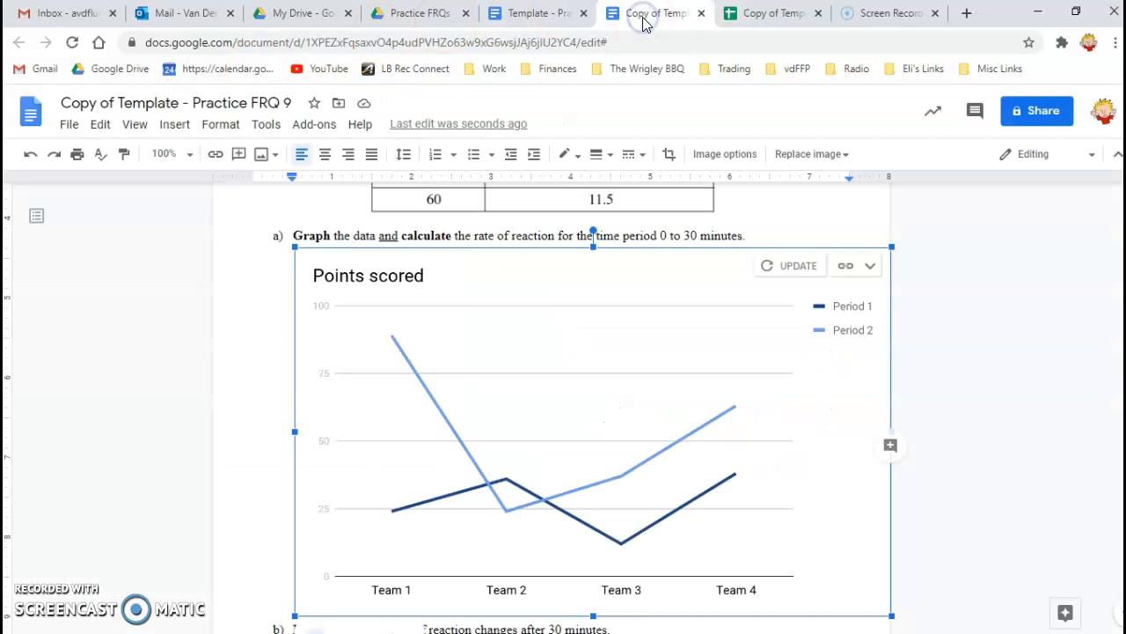
pyautogui.scroll(4, 671, 318)
pyautogui.scroll(-1, 762, 359)
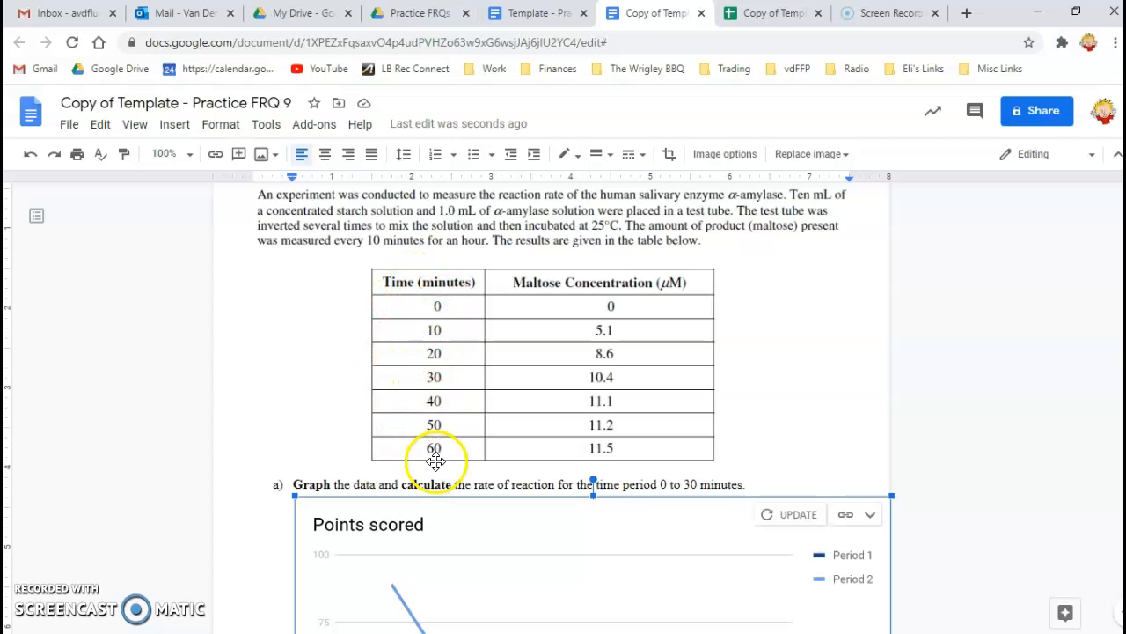
pyautogui.click(774, 14)
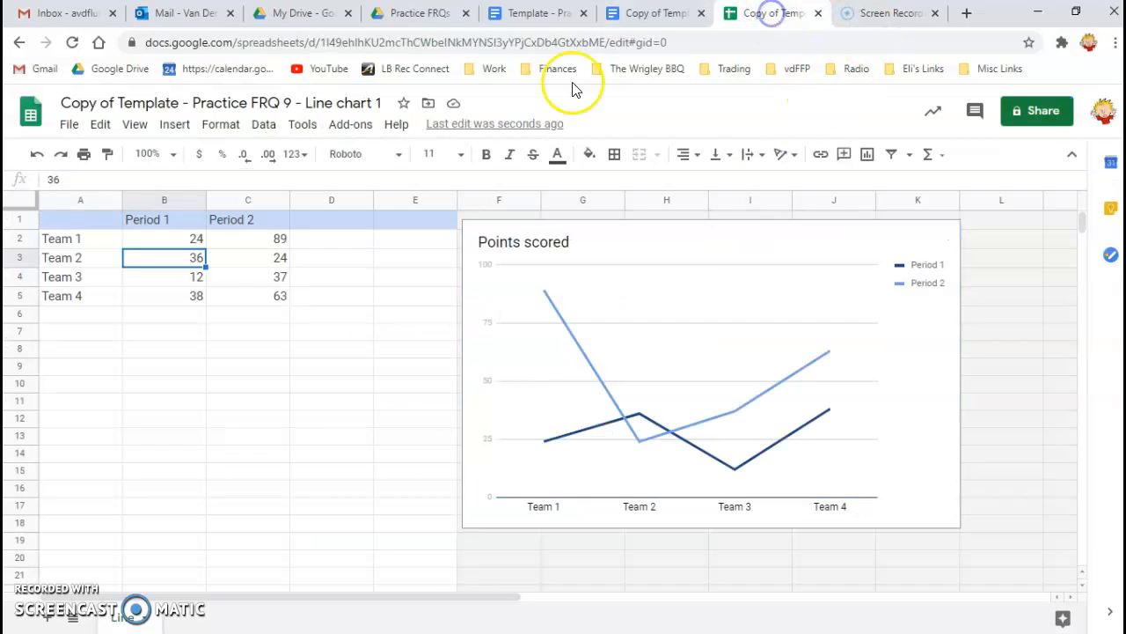
pyautogui.click(69, 240)
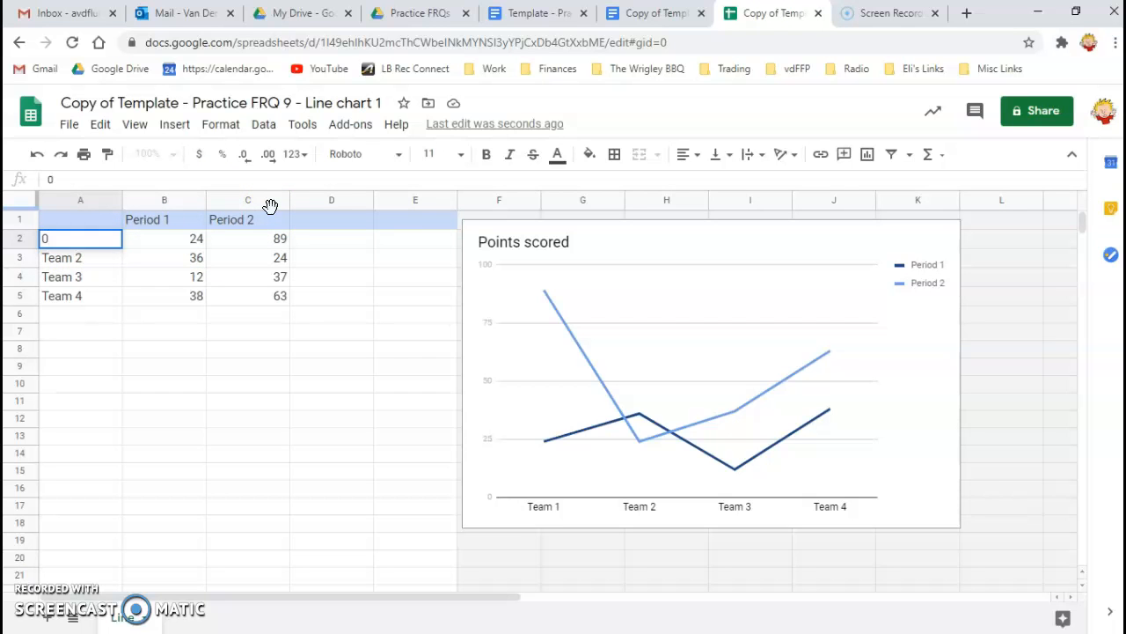
pyautogui.press('Return')
# Step: Enter the remaining time values 10, 20, 30, 40, 50 and 60 in cells A3 to A8
pyautogui.click(651, 15)
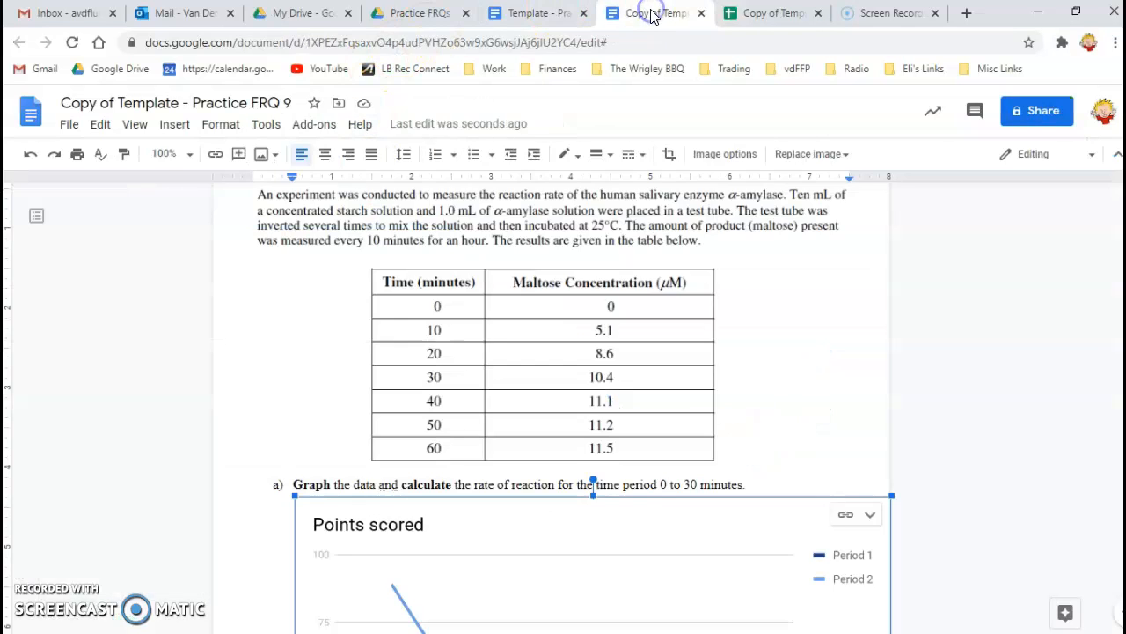
pyautogui.click(771, 15)
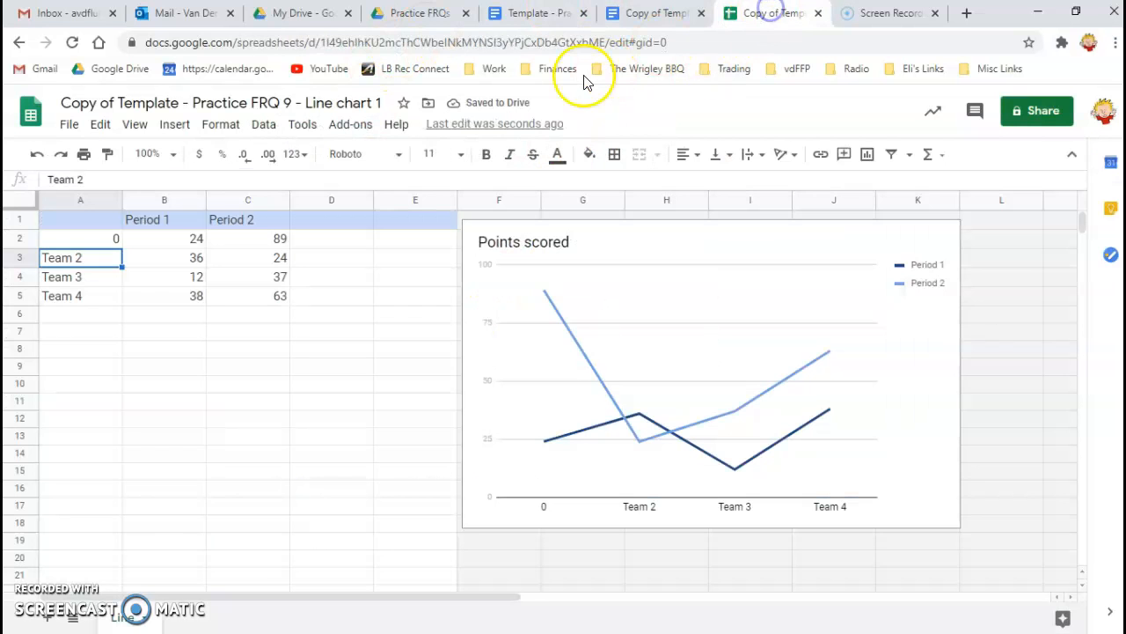
pyautogui.write('10')
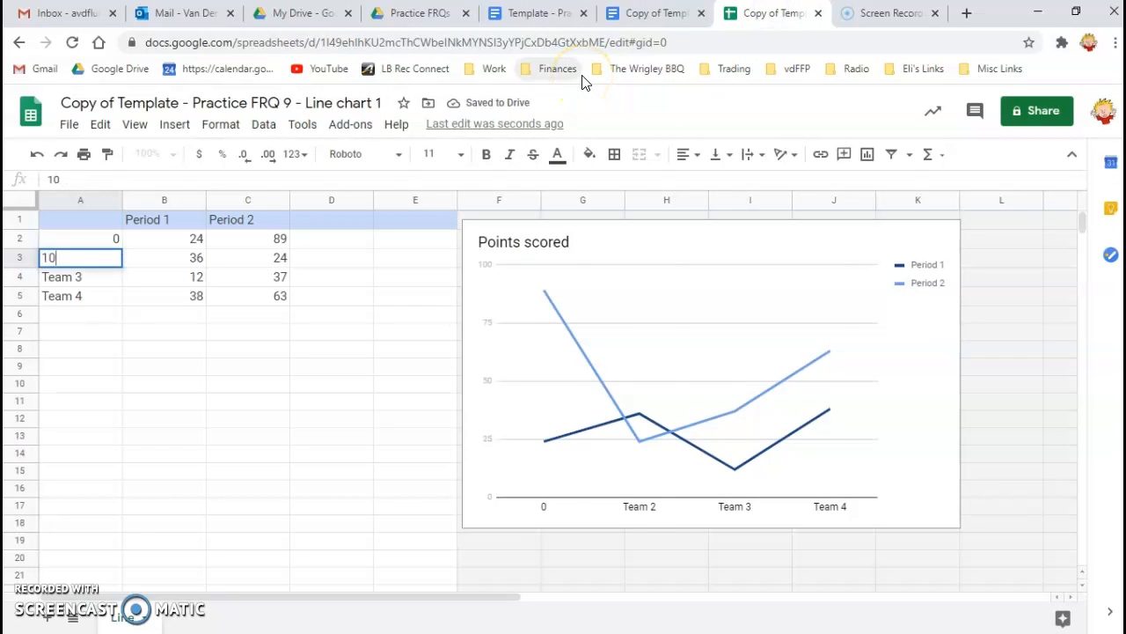
pyautogui.press('Return')
pyautogui.write('20')
pyautogui.press('Return')
pyautogui.write('30')
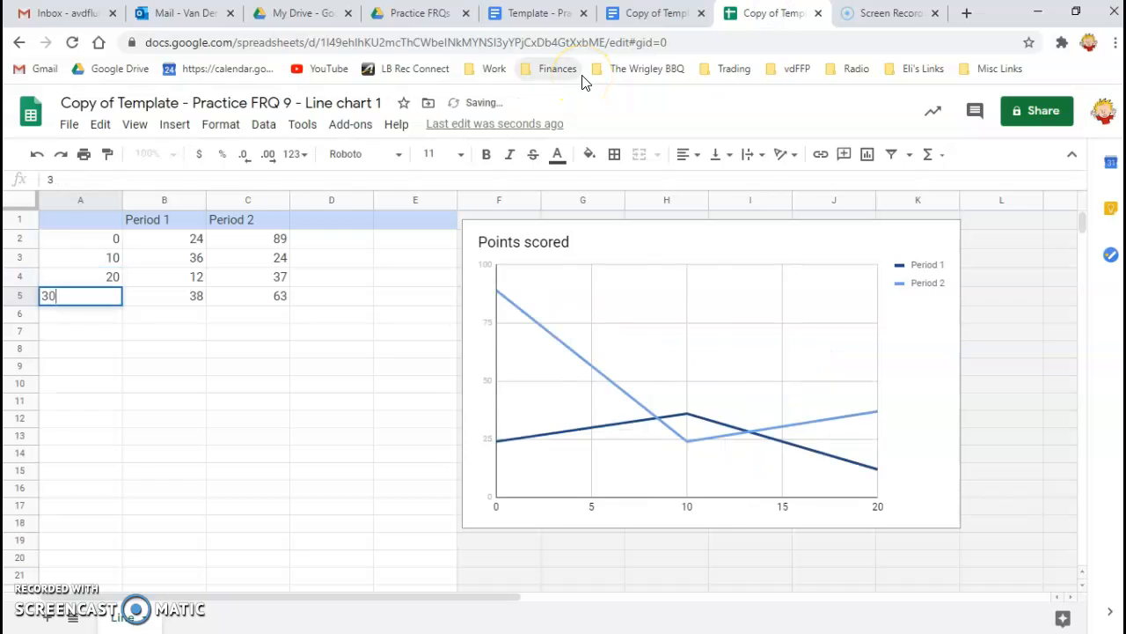
pyautogui.press('Return')
pyautogui.write('40')
pyautogui.press('Return')
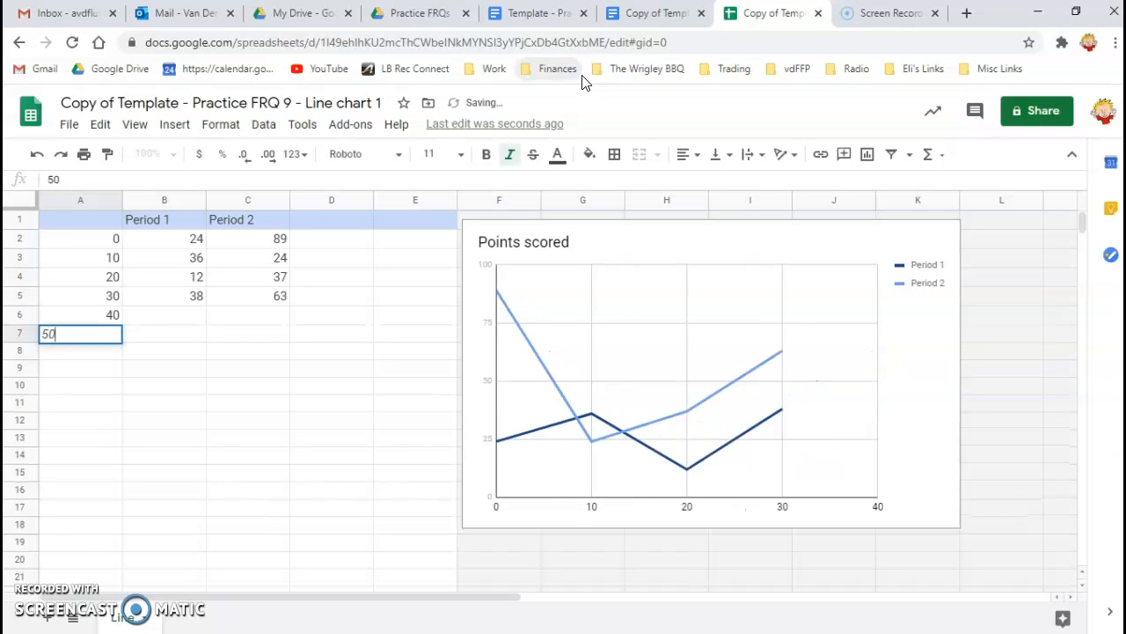
pyautogui.press('Return')
pyautogui.press('Return')
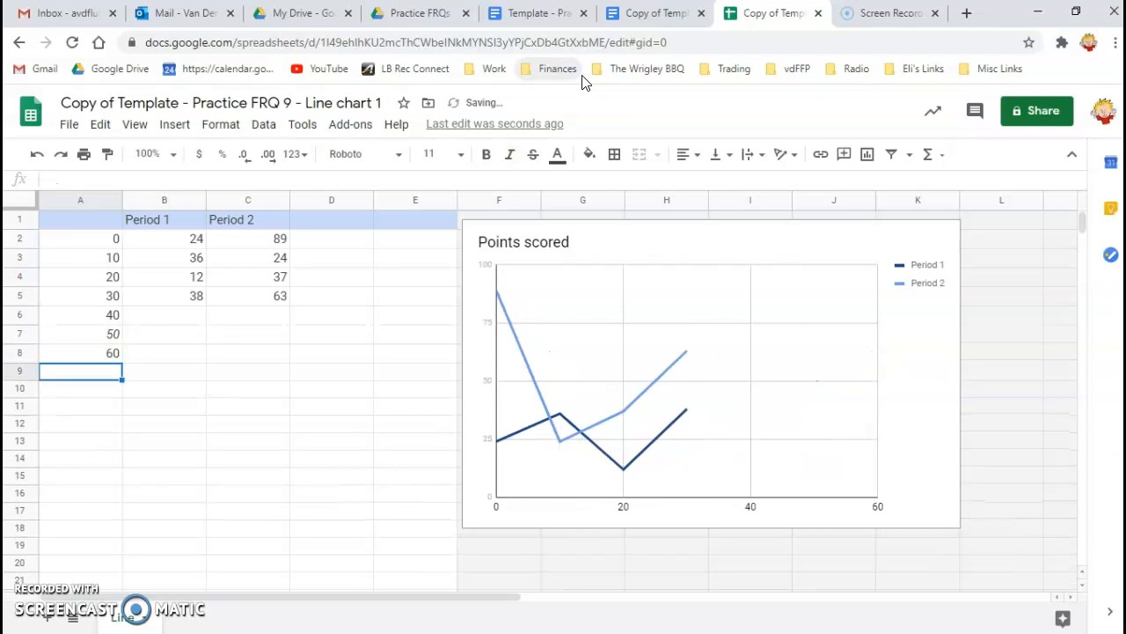
# Step: Enter the first maltose concentrations from the document's table, 0, 5.1 and 8.6, in cells B2 to B4
pyautogui.click(547, 18)
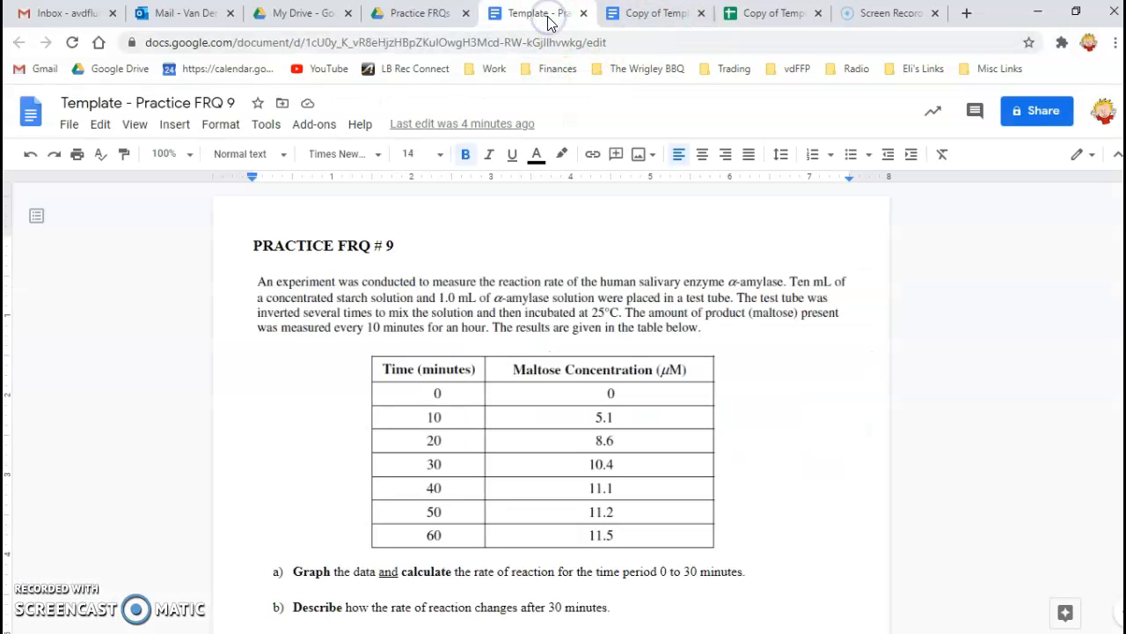
pyautogui.click(766, 14)
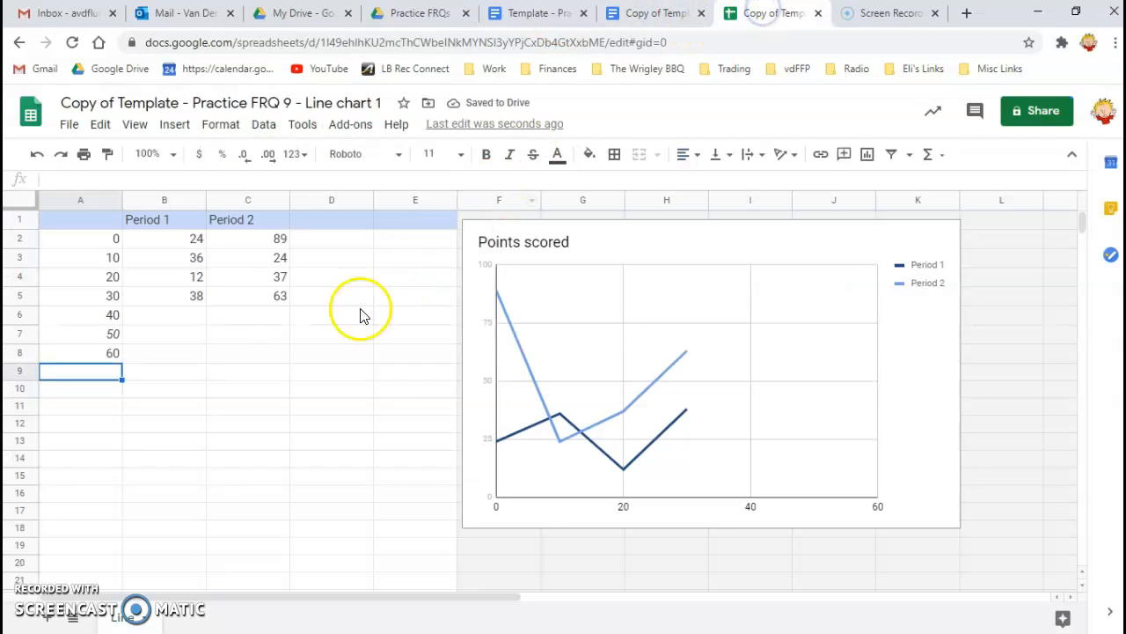
pyautogui.click(274, 338)
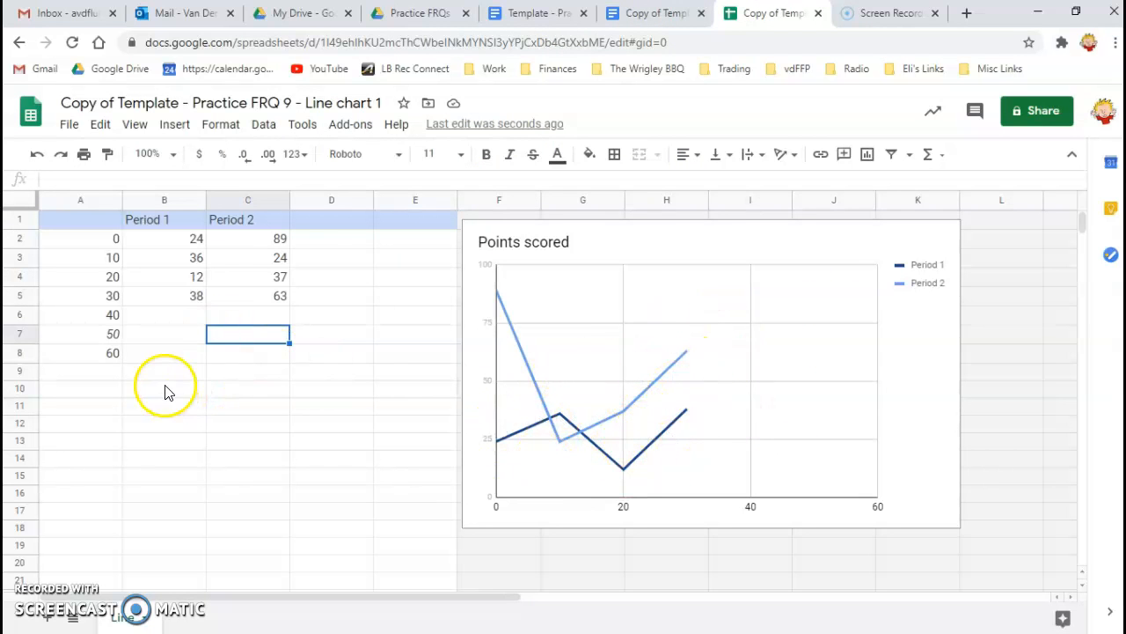
pyautogui.click(160, 250)
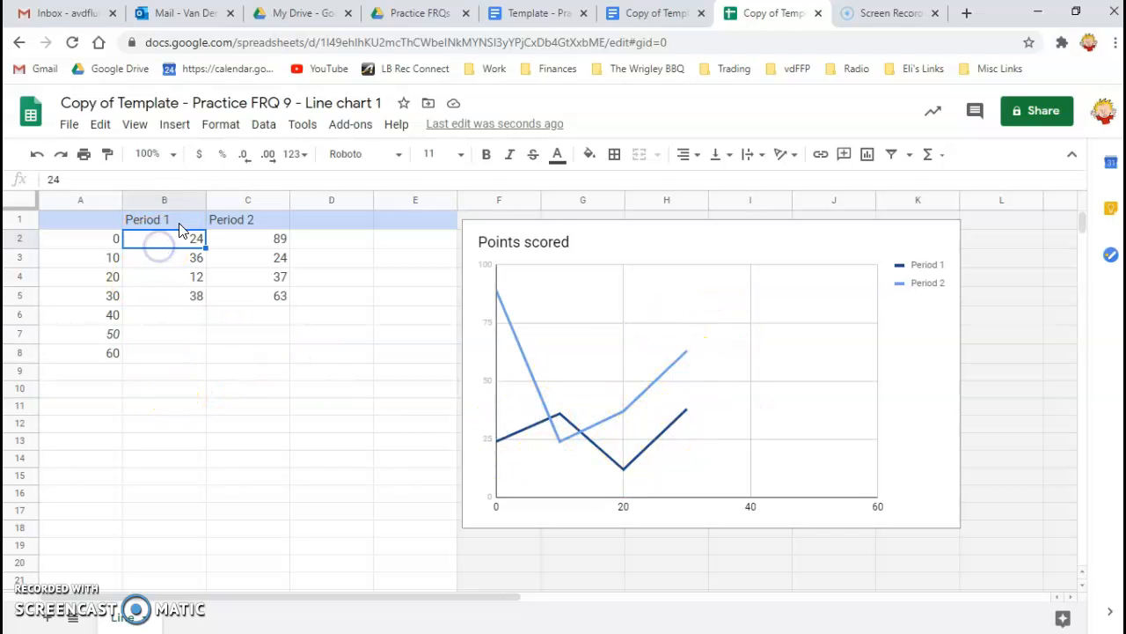
pyautogui.click(651, 13)
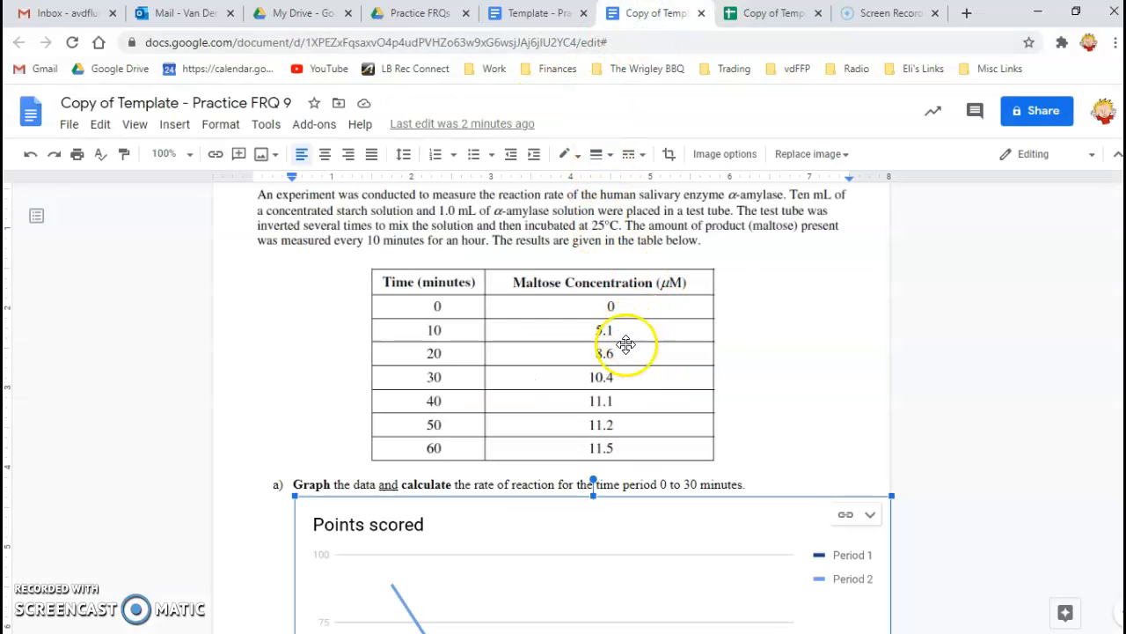
pyautogui.click(752, 17)
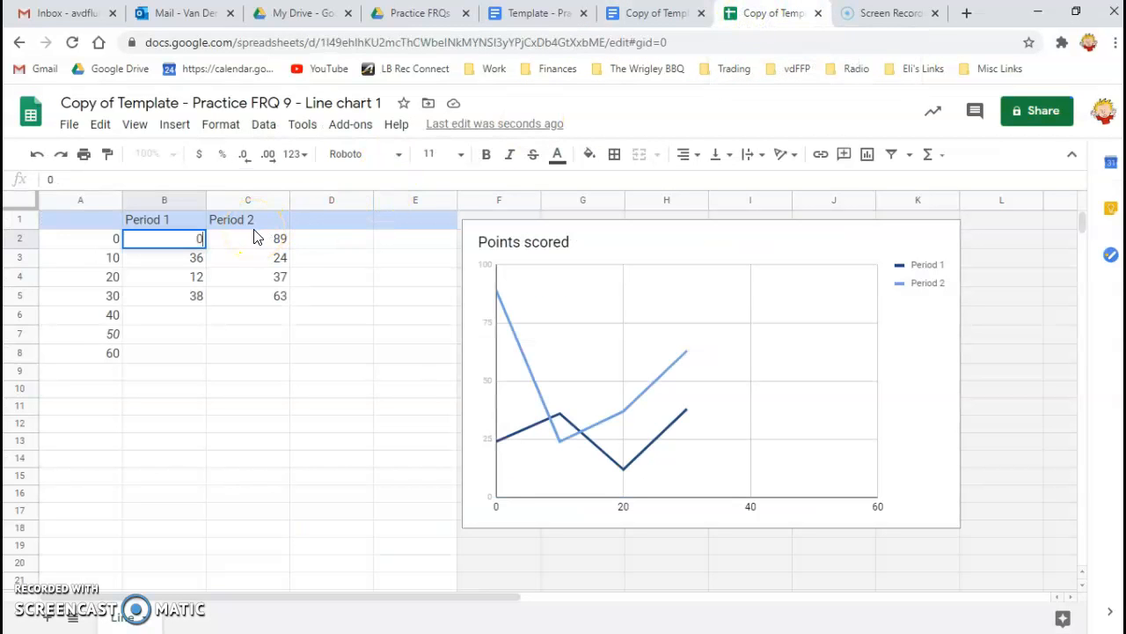
pyautogui.press('Return')
pyautogui.press('Return')
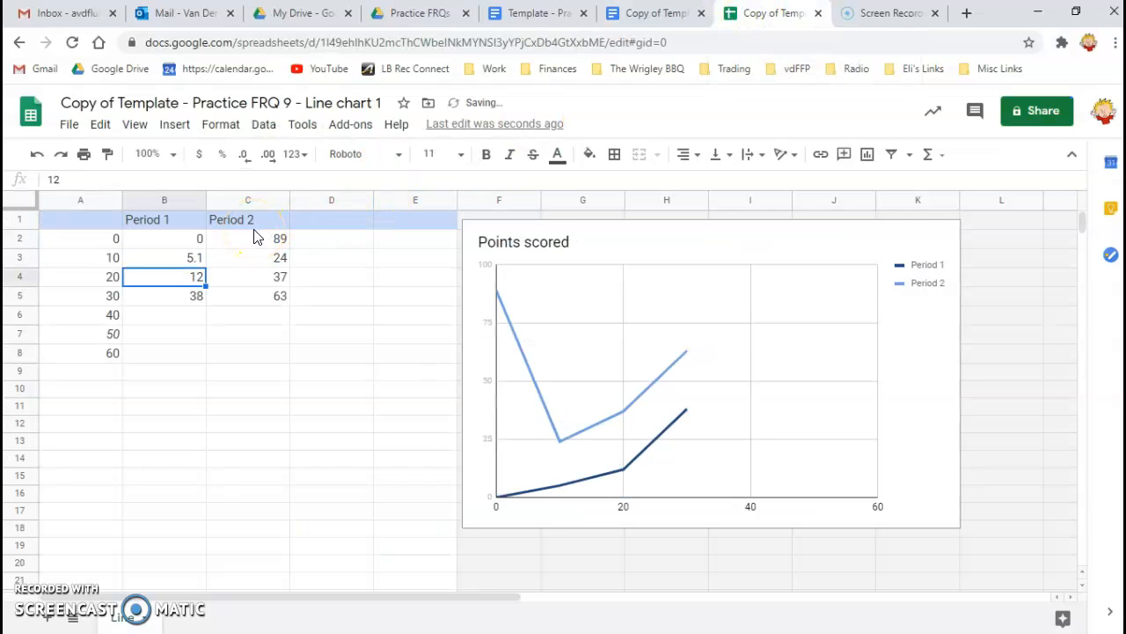
pyautogui.press('Return')
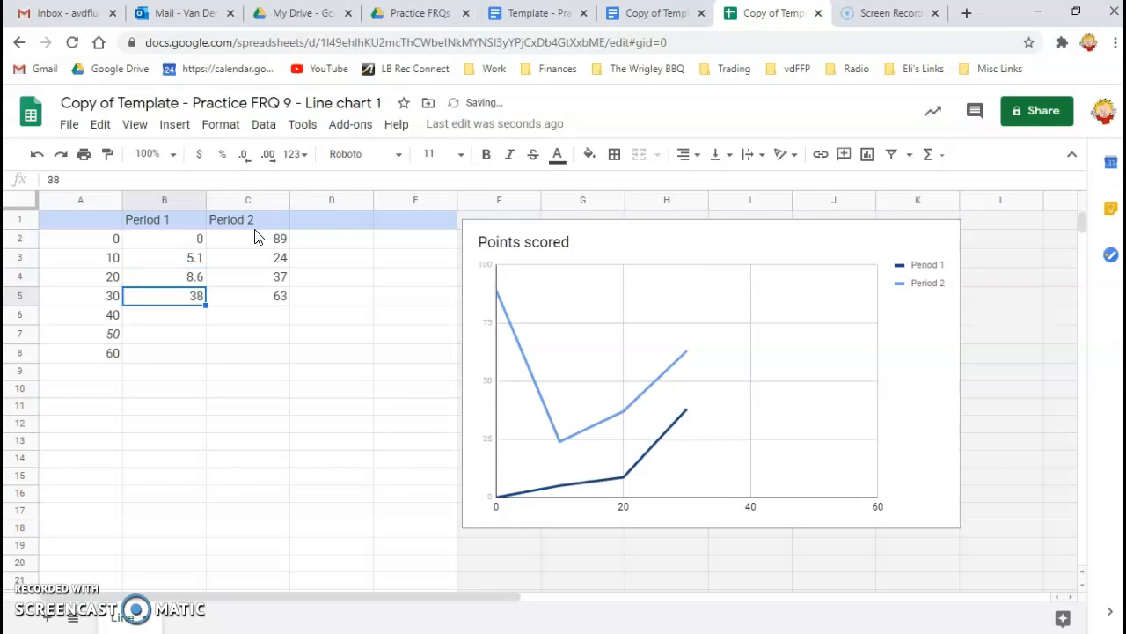
# Step: Consult the document's table and enter the maltose concentrations 10.4 and 11.1 in cells B5 and B6 of the chart spreadsheet
pyautogui.click(651, 13)
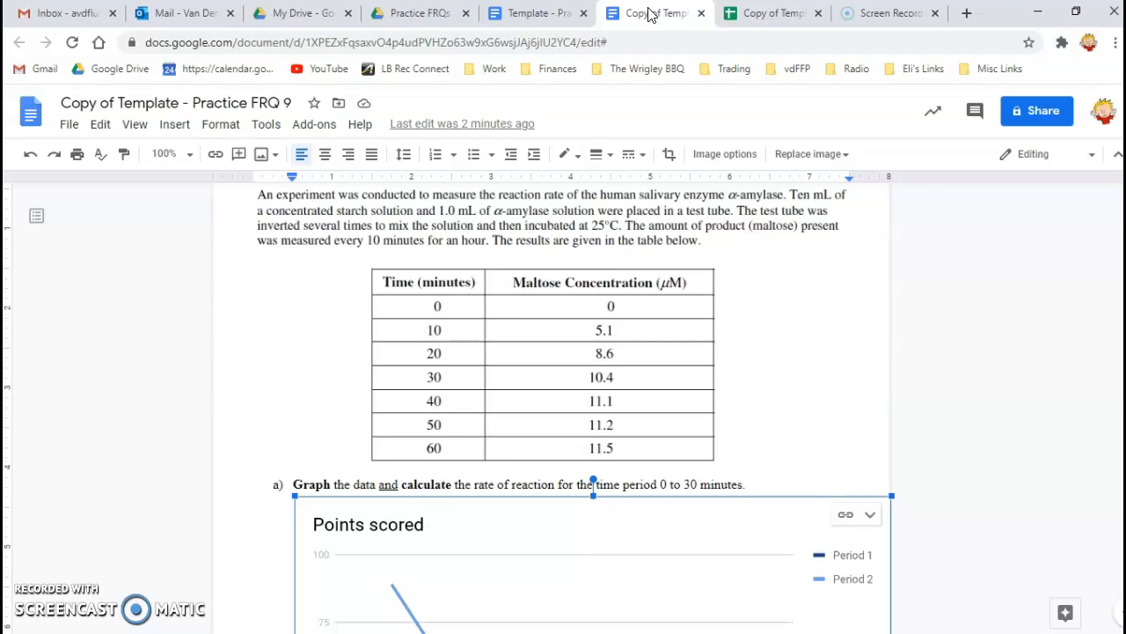
pyautogui.click(754, 17)
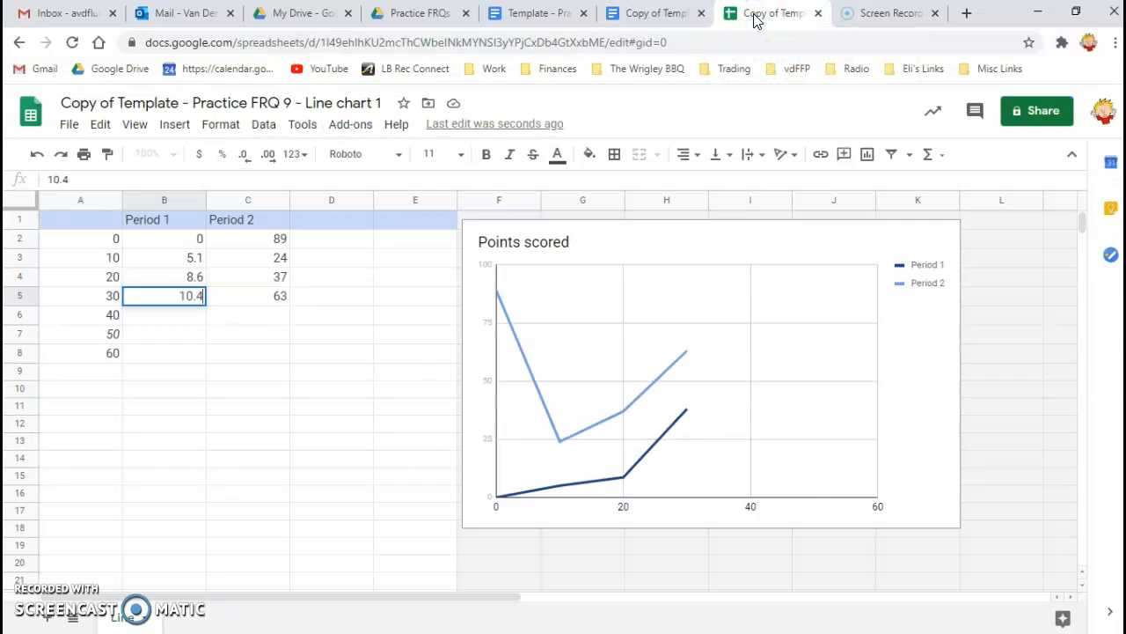
pyautogui.write('10.4')
pyautogui.press('Return')
pyautogui.write('11.1')
pyautogui.press('Return')
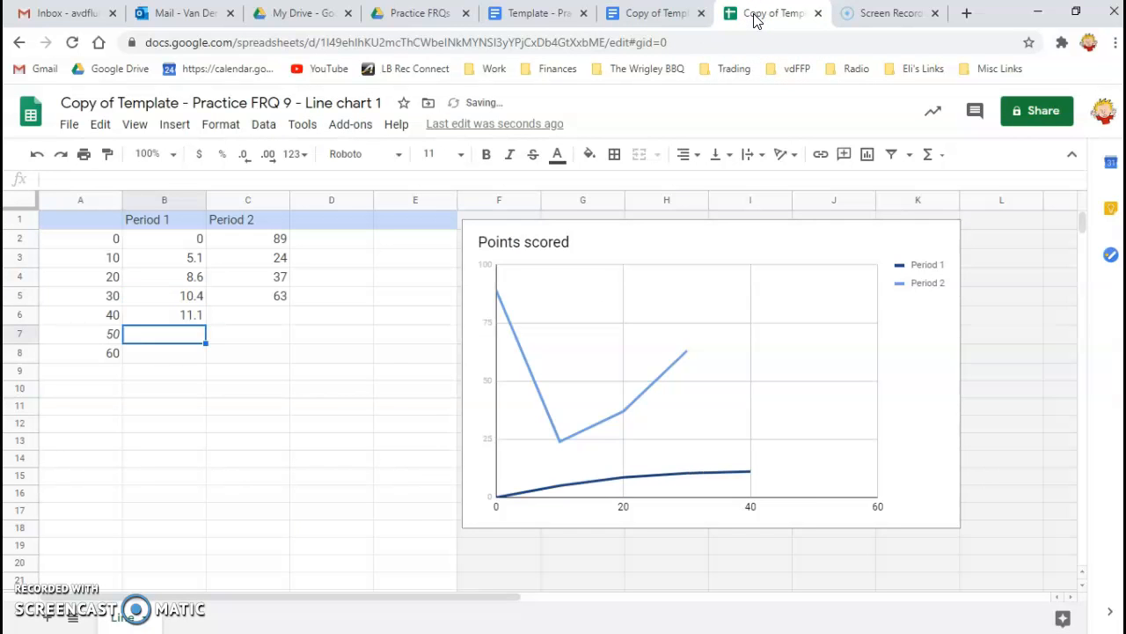
# Step: Check the last two concentrations in the document's table and enter 11.2 and 11.5 in cells B7 and B8
pyautogui.click(655, 15)
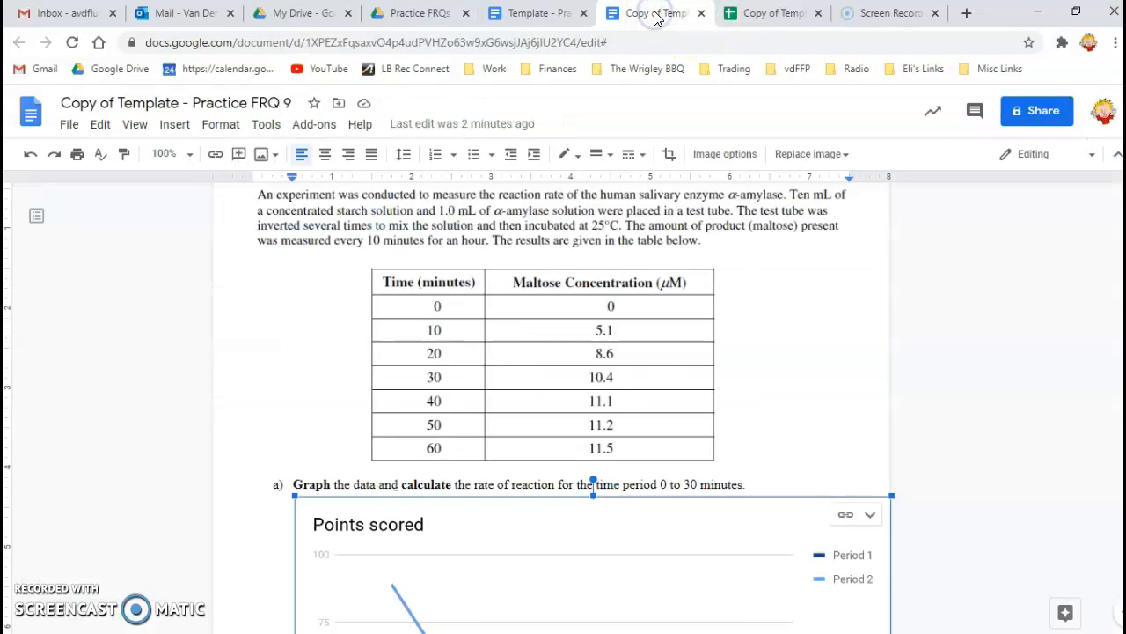
pyautogui.click(761, 13)
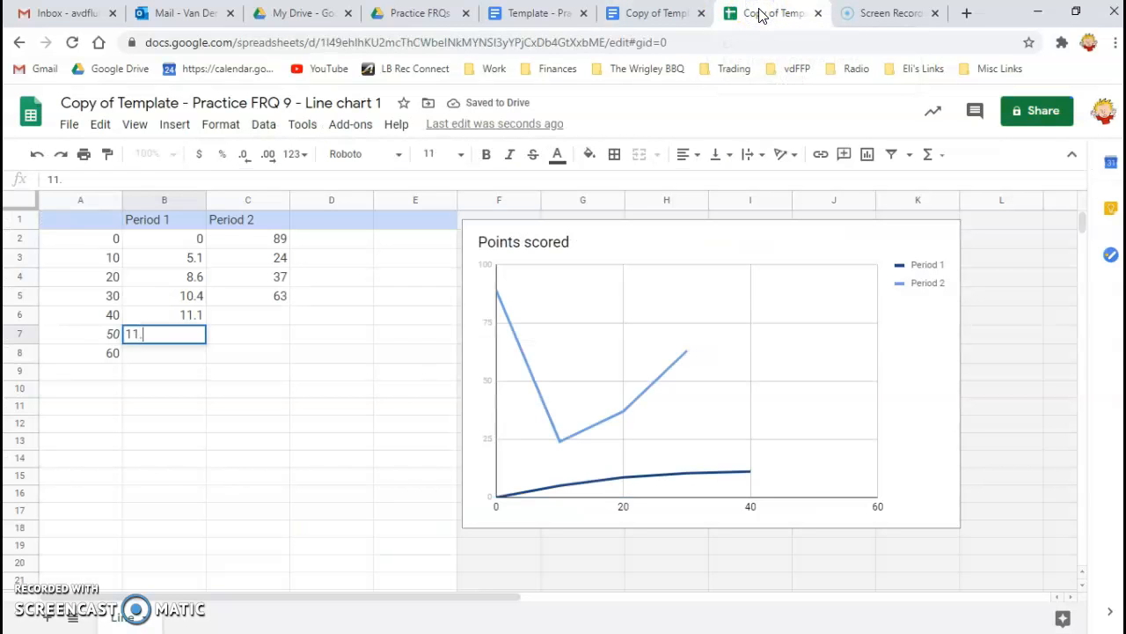
pyautogui.write('11.2')
pyautogui.press('Return')
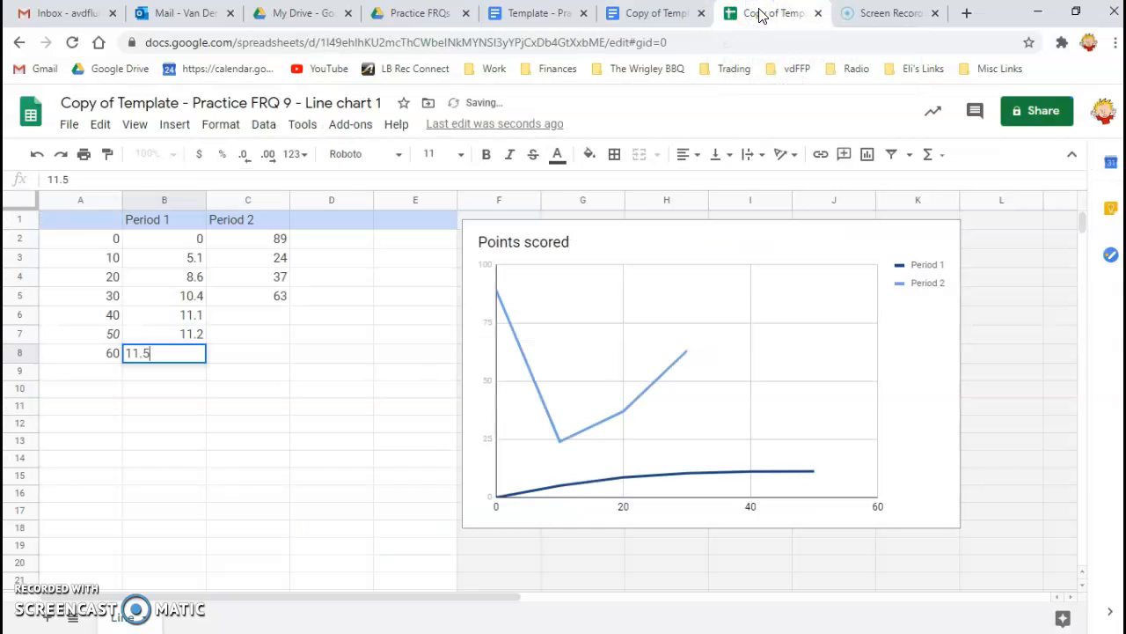
pyautogui.write('11.5')
pyautogui.press('Return')
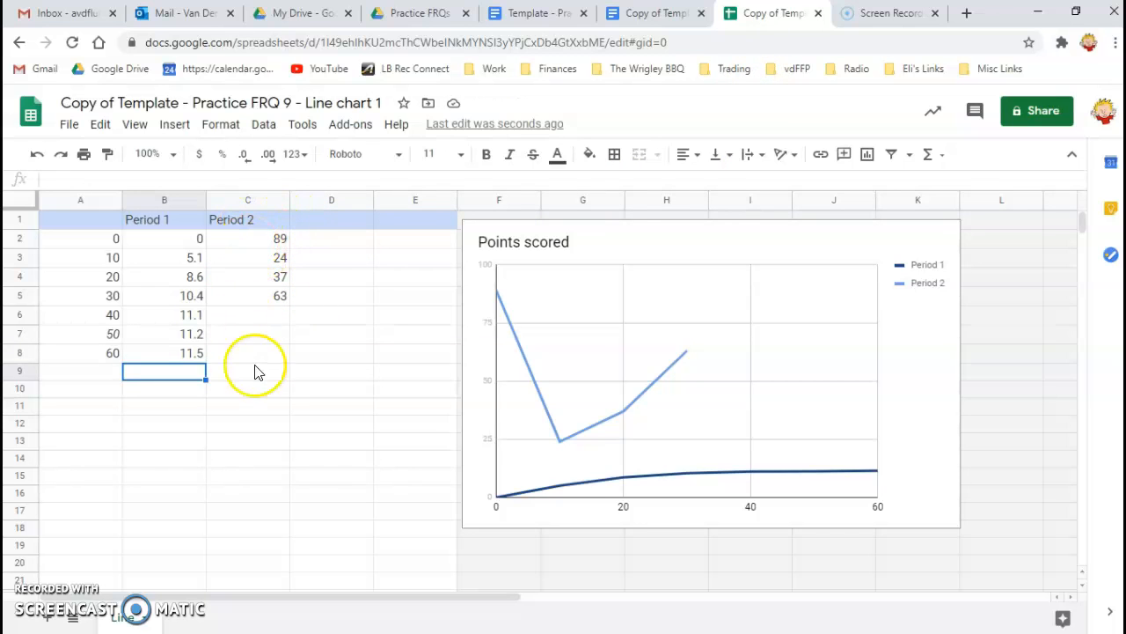
# Step: Delete the Period 2 column from the chart's data table
pyautogui.click(280, 205)
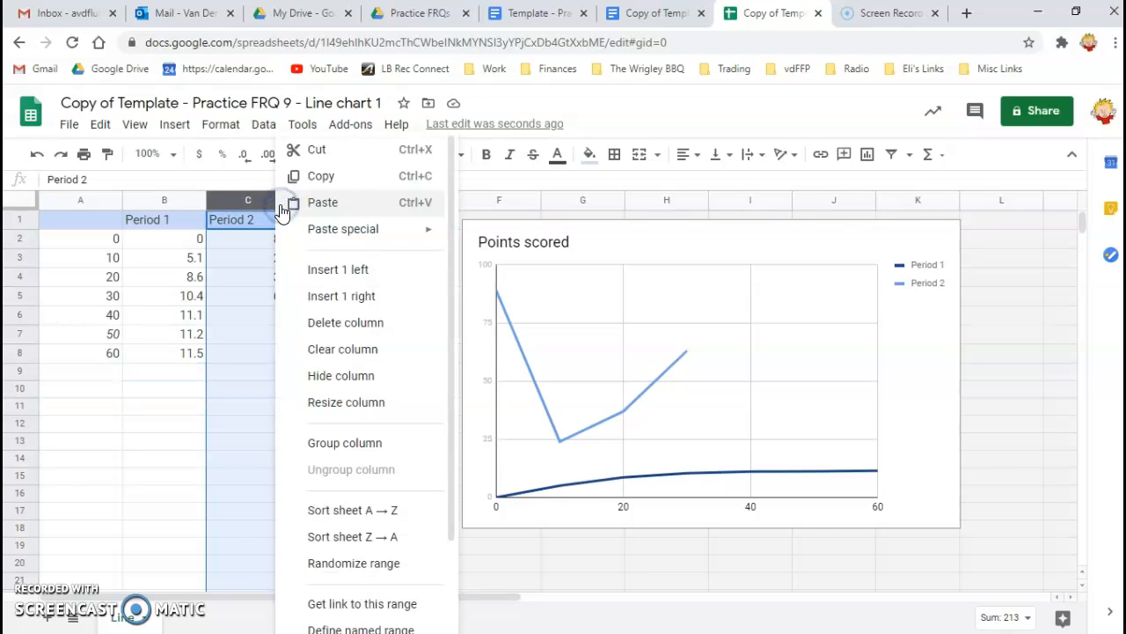
pyautogui.click(335, 326)
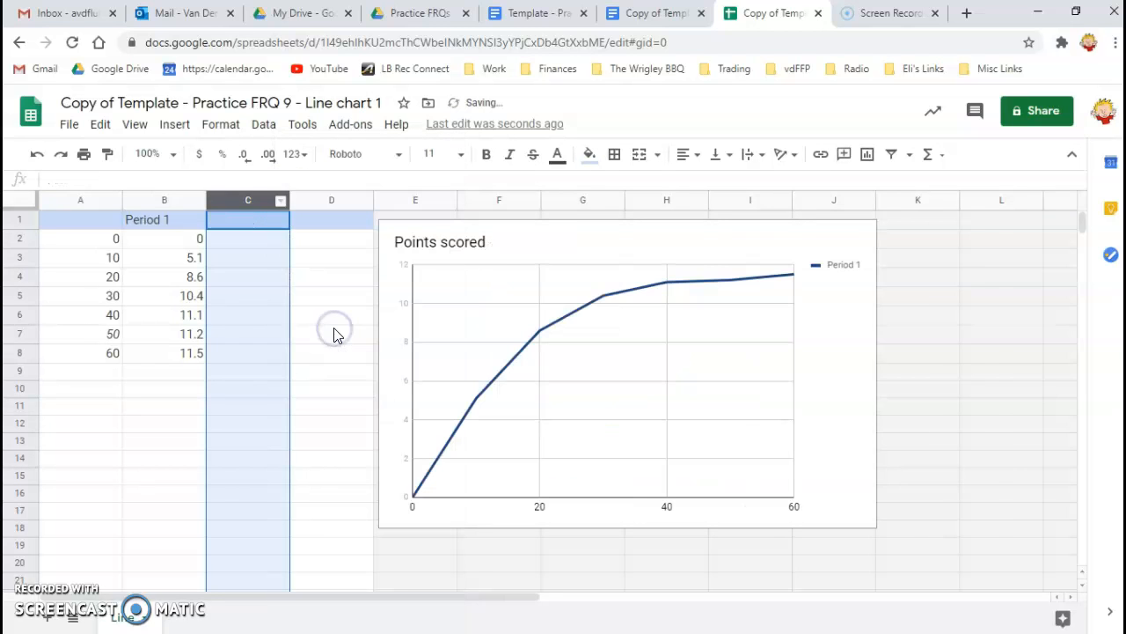
pyautogui.click(182, 461)
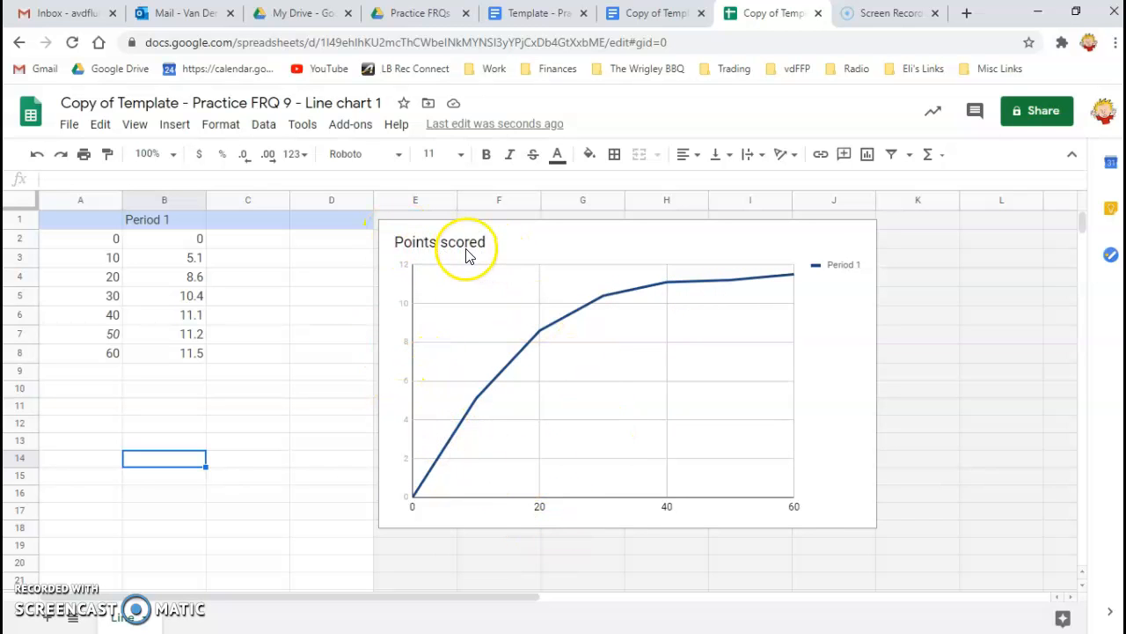
# Step: Clear the Period 1 header in cell B1 to remove the series name from the chart legend
pyautogui.click(186, 220)
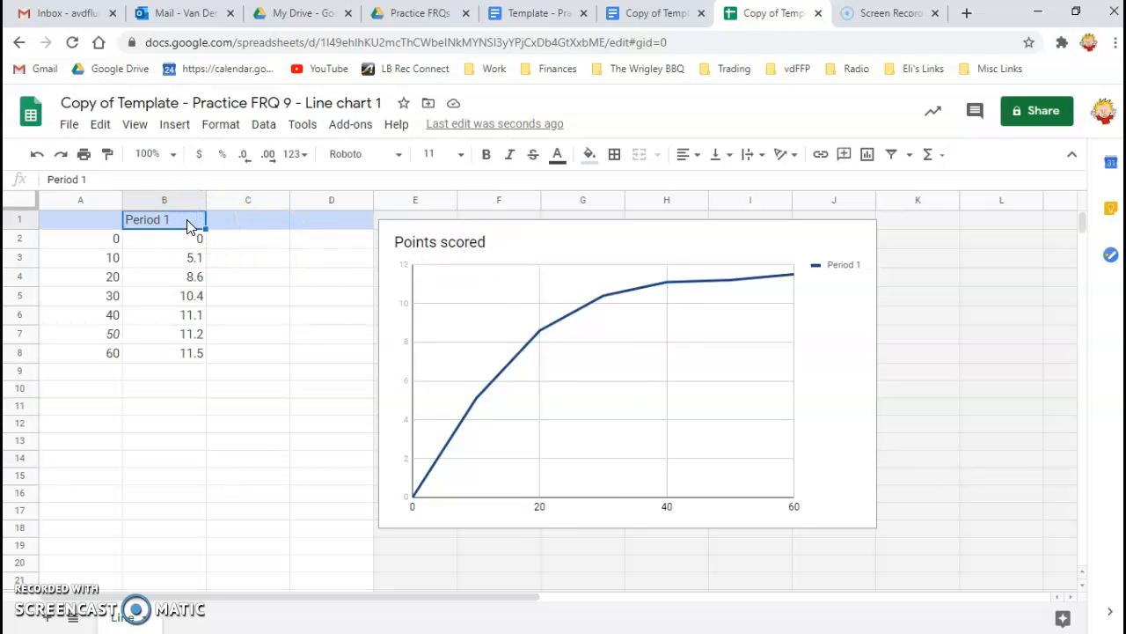
pyautogui.press('Delete')
pyautogui.click(271, 313)
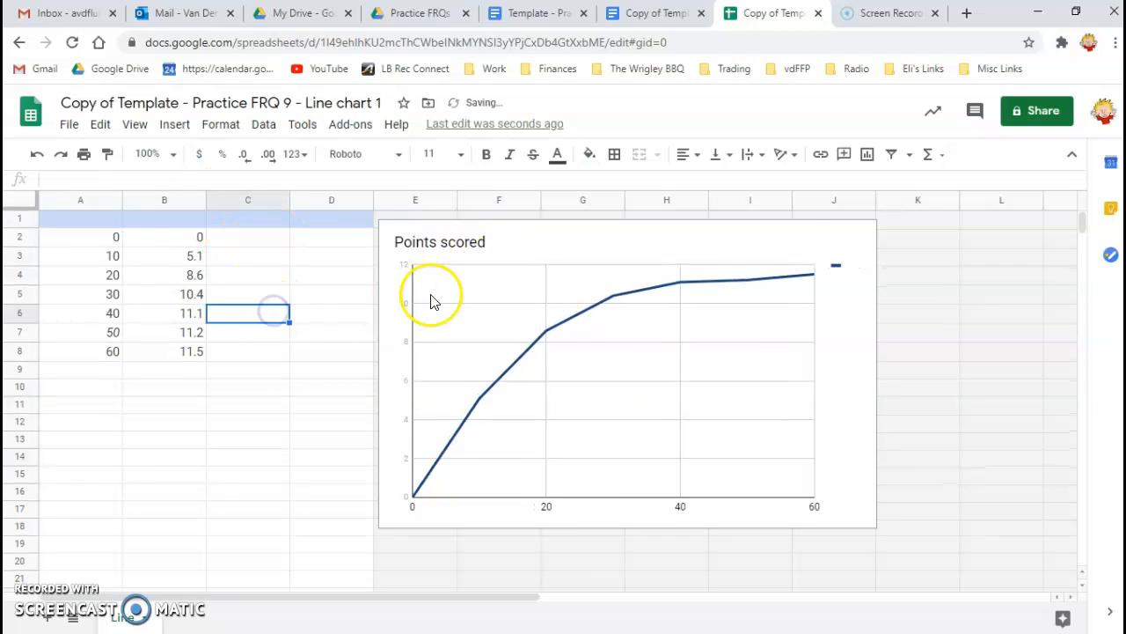
# Step: Open the line chart for editing and remove its title text "Points scored"
pyautogui.click(467, 251)
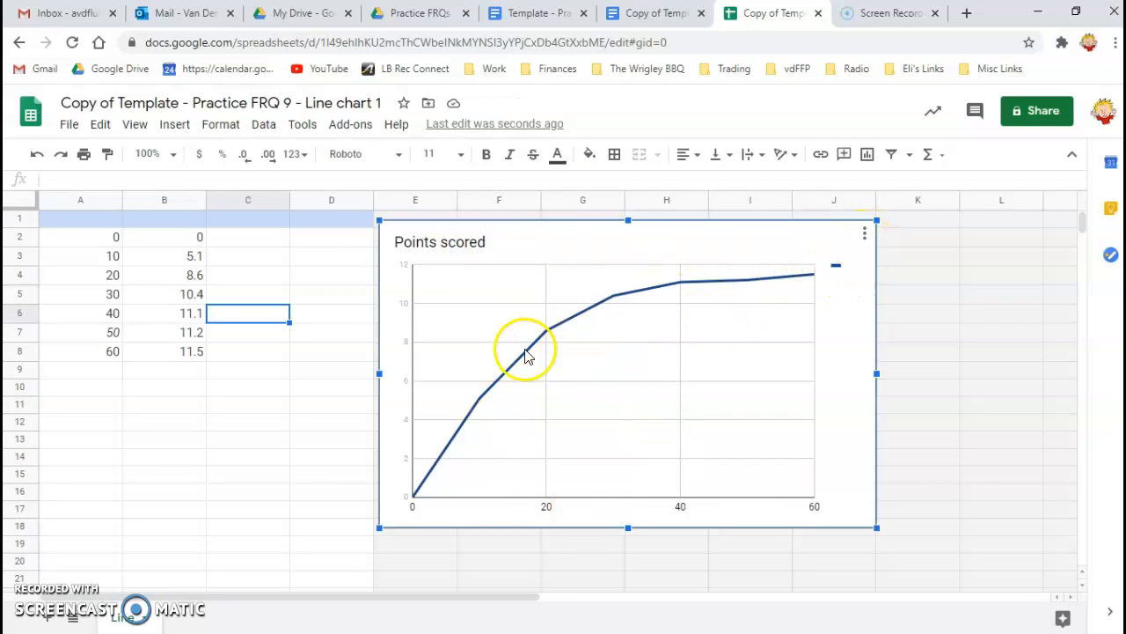
pyautogui.click(866, 237)
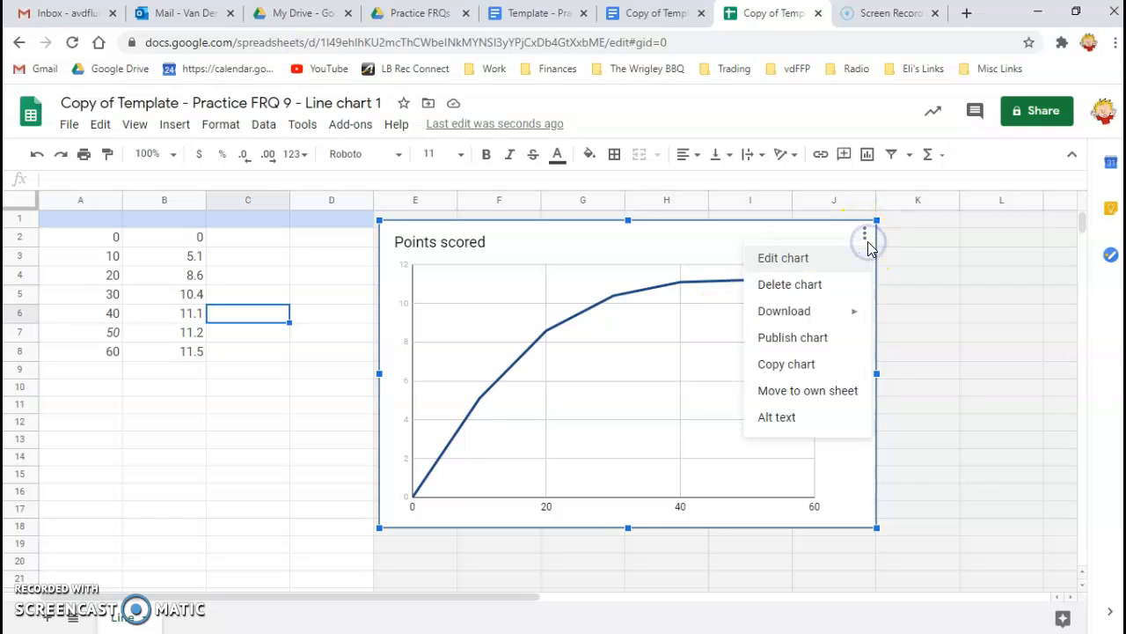
pyautogui.click(792, 268)
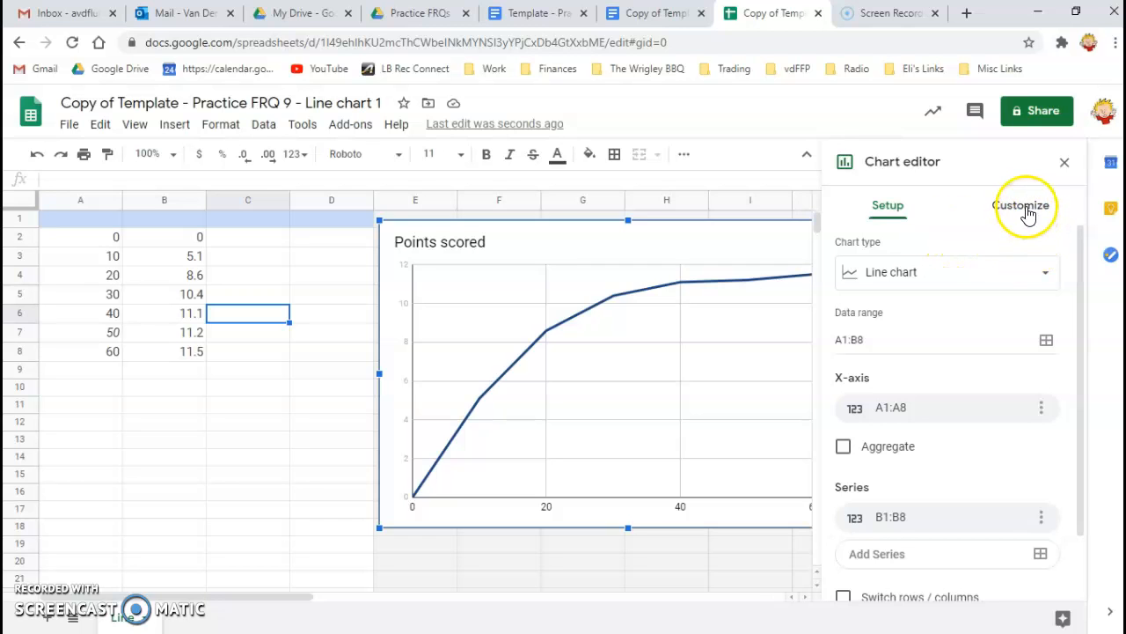
pyautogui.click(1026, 212)
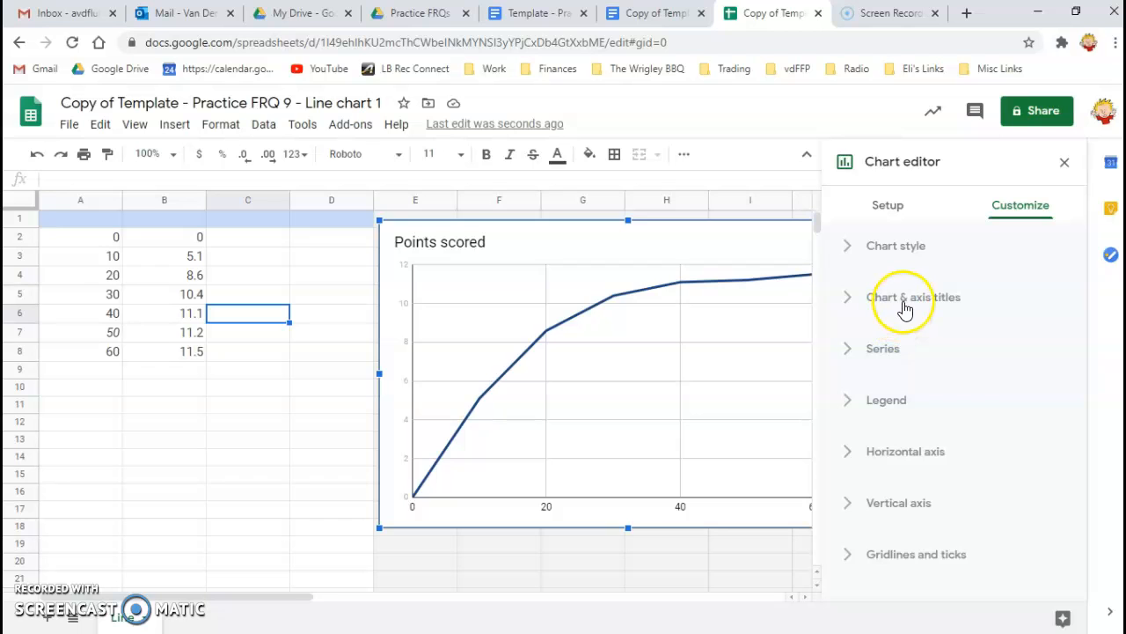
pyautogui.click(847, 299)
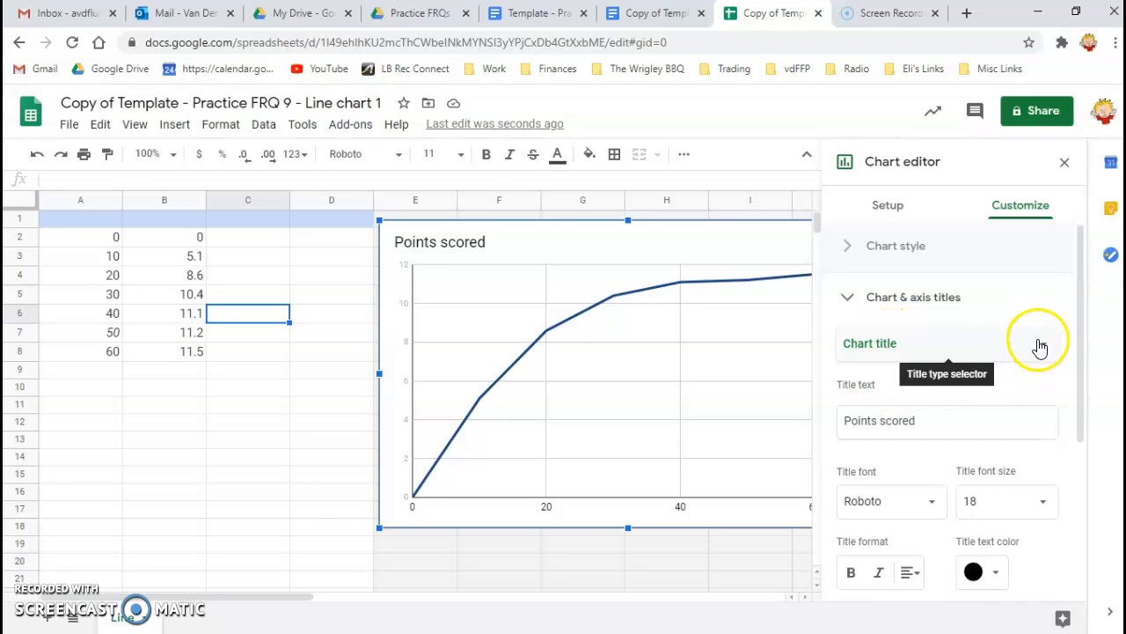
pyautogui.moveTo(943, 421); pyautogui.dragTo(820, 406)
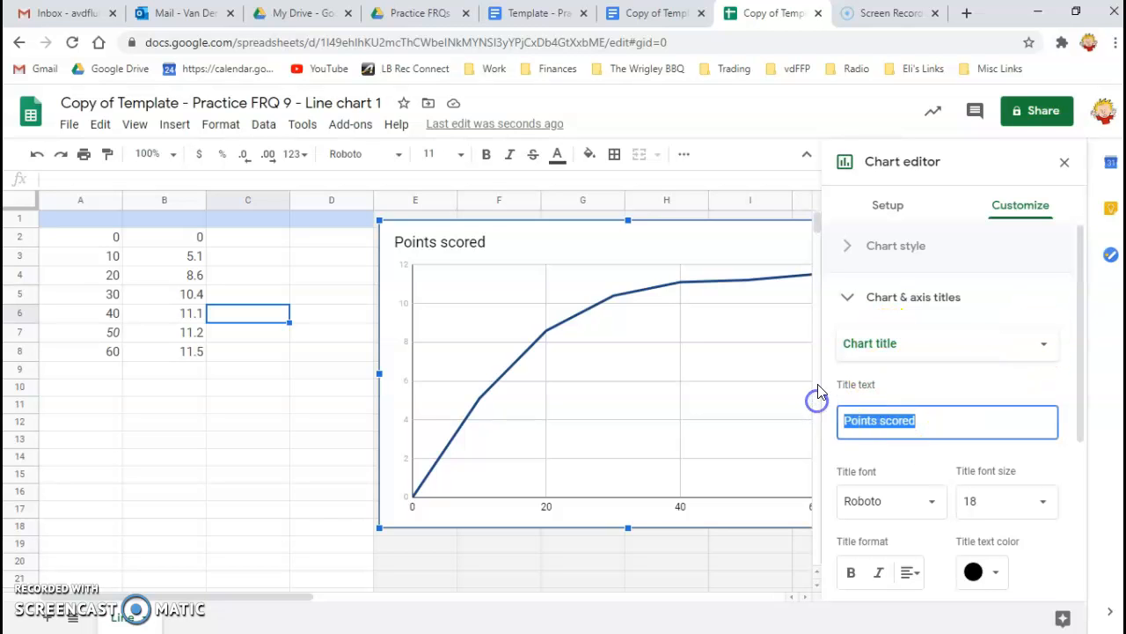
pyautogui.press('BackSpace')
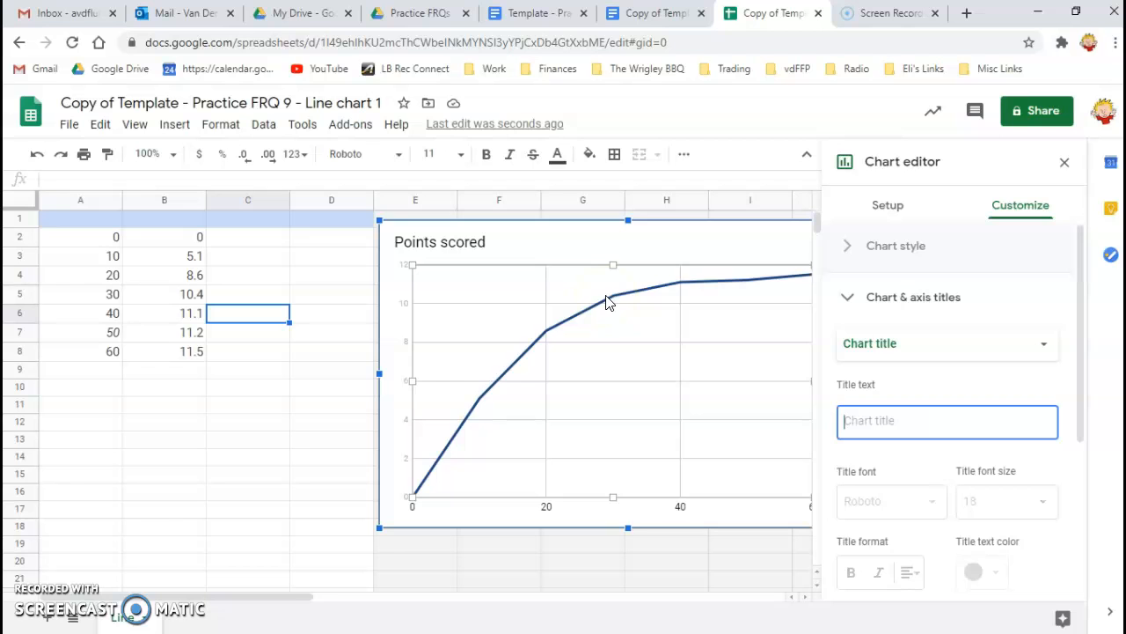
# Step: Set the chart's horizontal axis title to "Time (Minutes)", based on the column heading in the document's table
pyautogui.click(1047, 345)
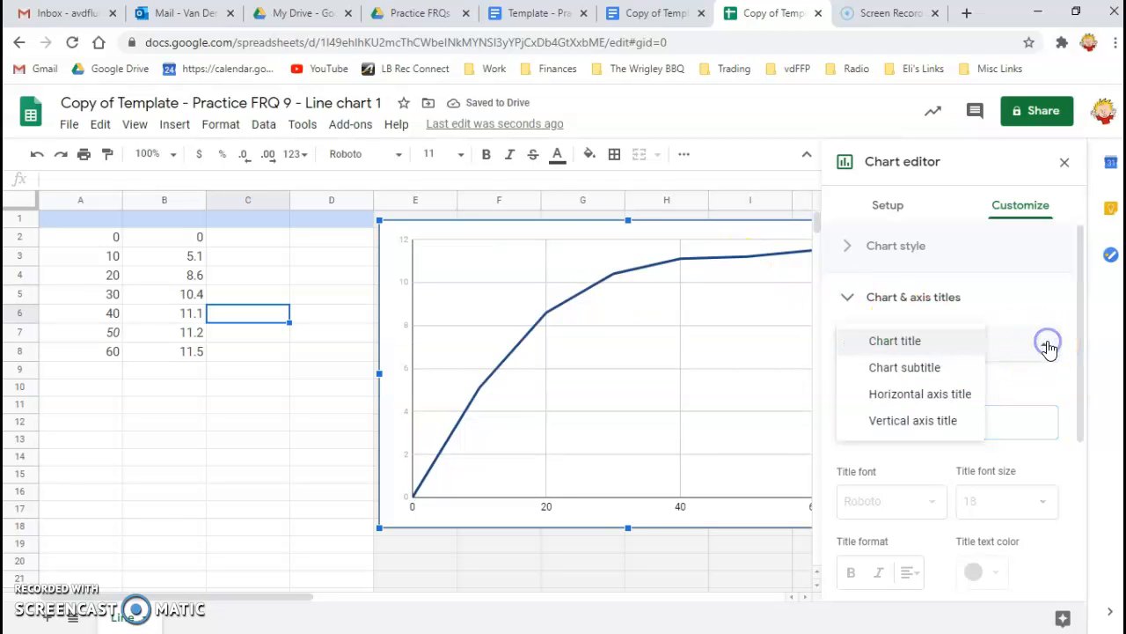
pyautogui.click(909, 396)
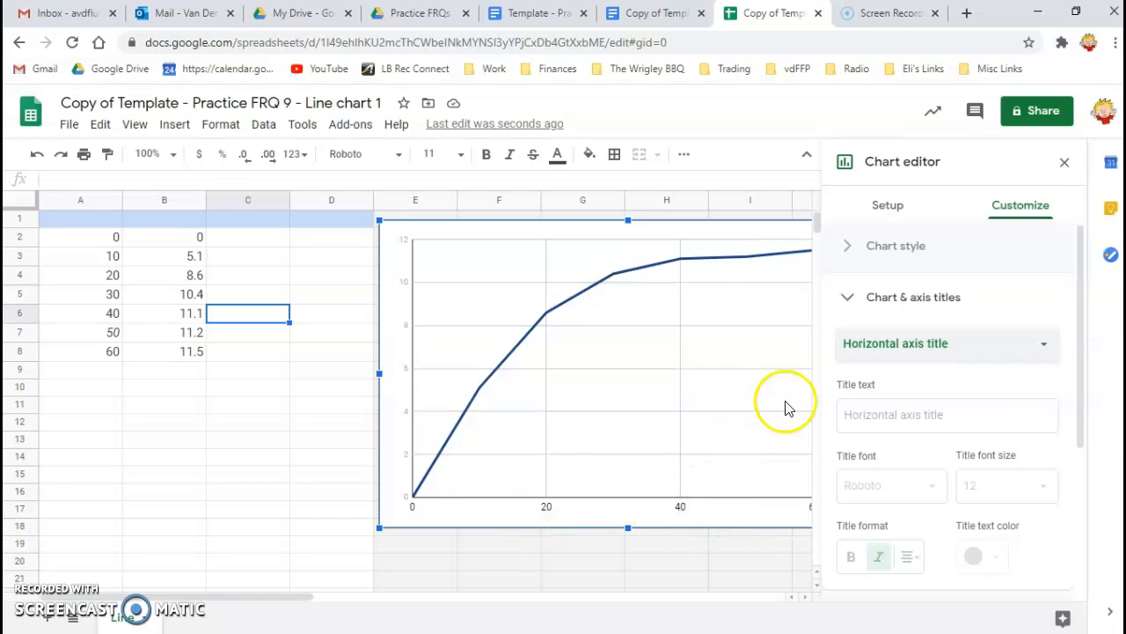
pyautogui.click(669, 14)
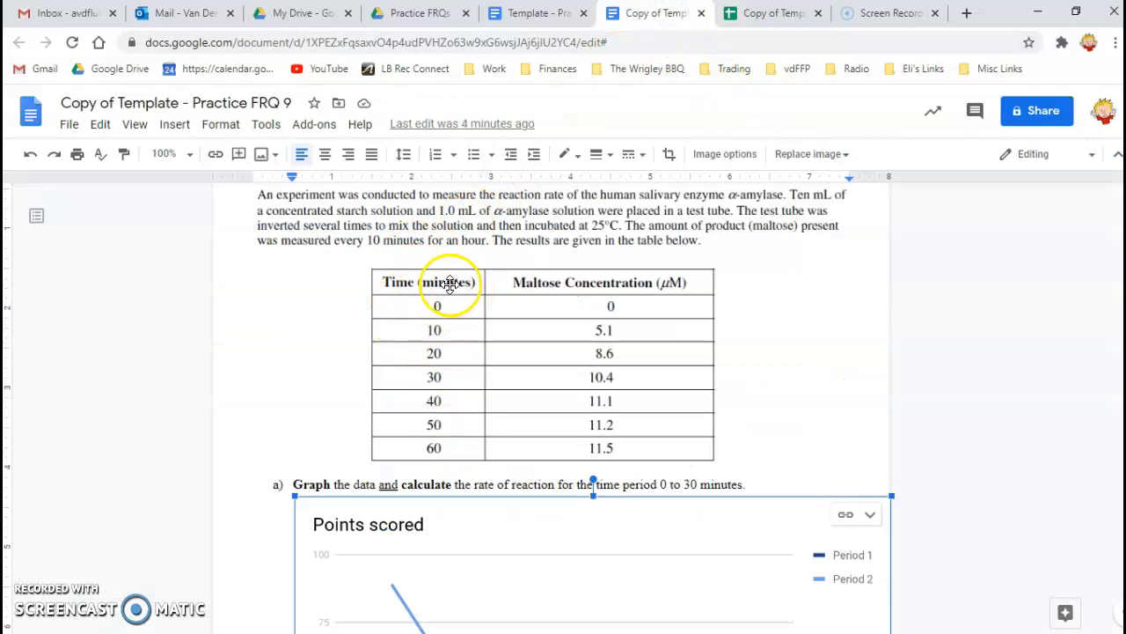
pyautogui.click(762, 17)
pyautogui.click(880, 414)
pyautogui.write('Time (Minutes')
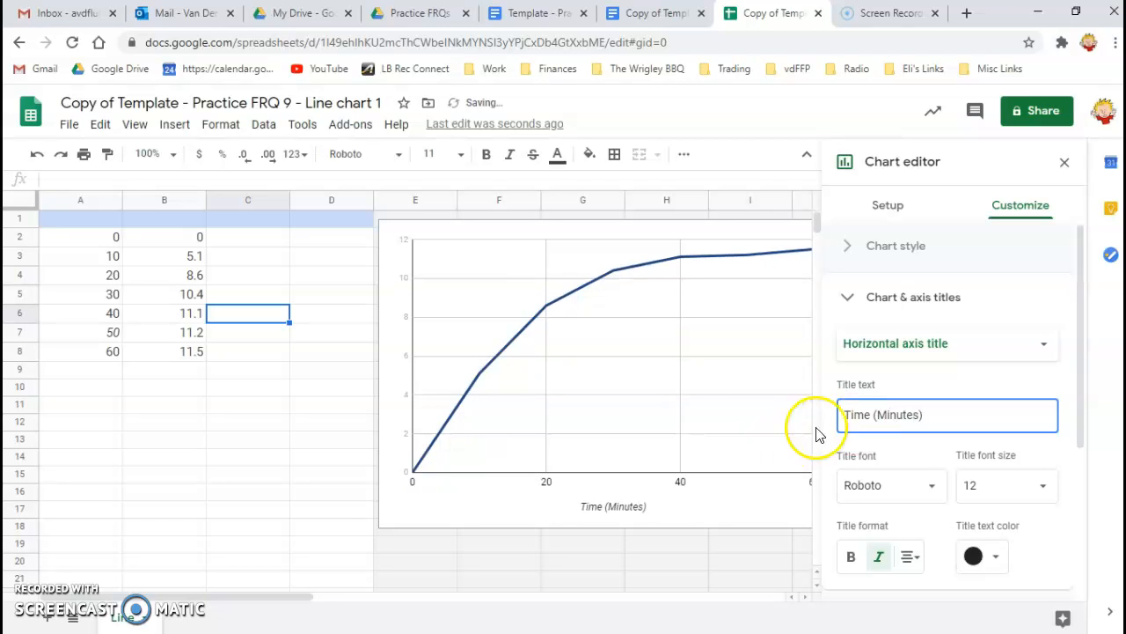
# Step: Set the chart's vertical axis title to "Maltose Concentration", based on the column heading in the document's table
pyautogui.click(1044, 344)
pyautogui.click(922, 369)
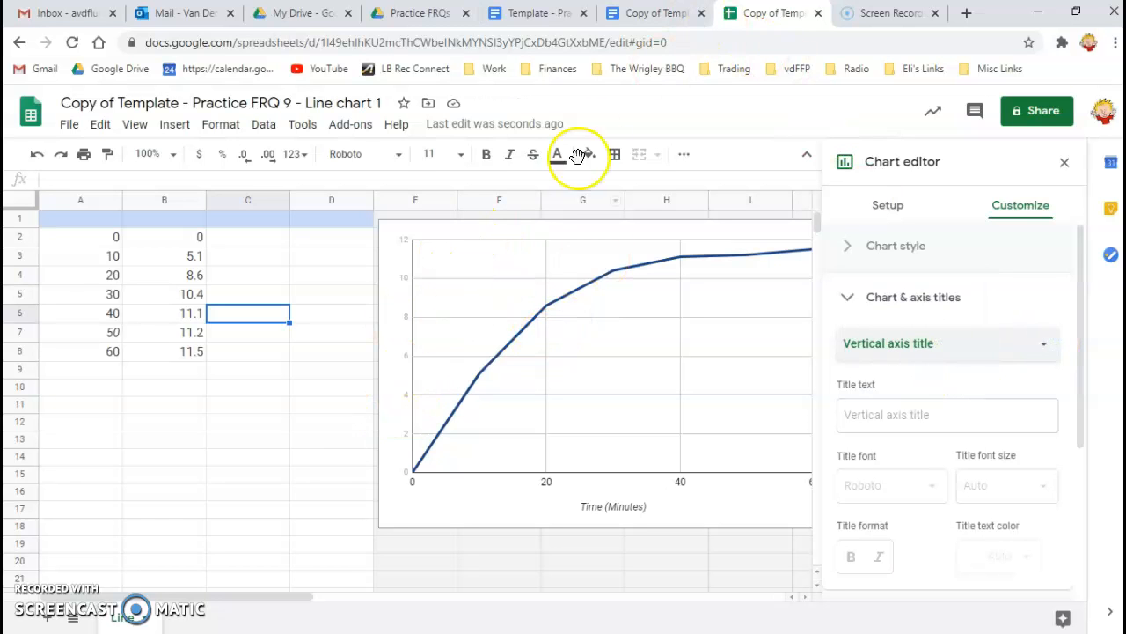
pyautogui.click(656, 13)
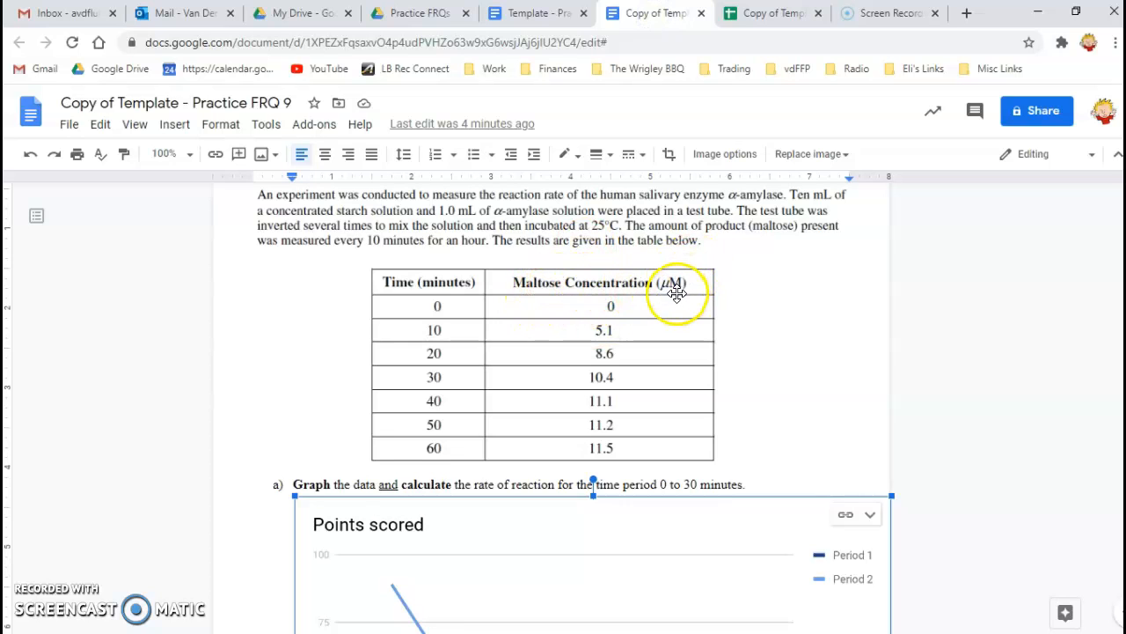
pyautogui.click(779, 18)
pyautogui.click(870, 411)
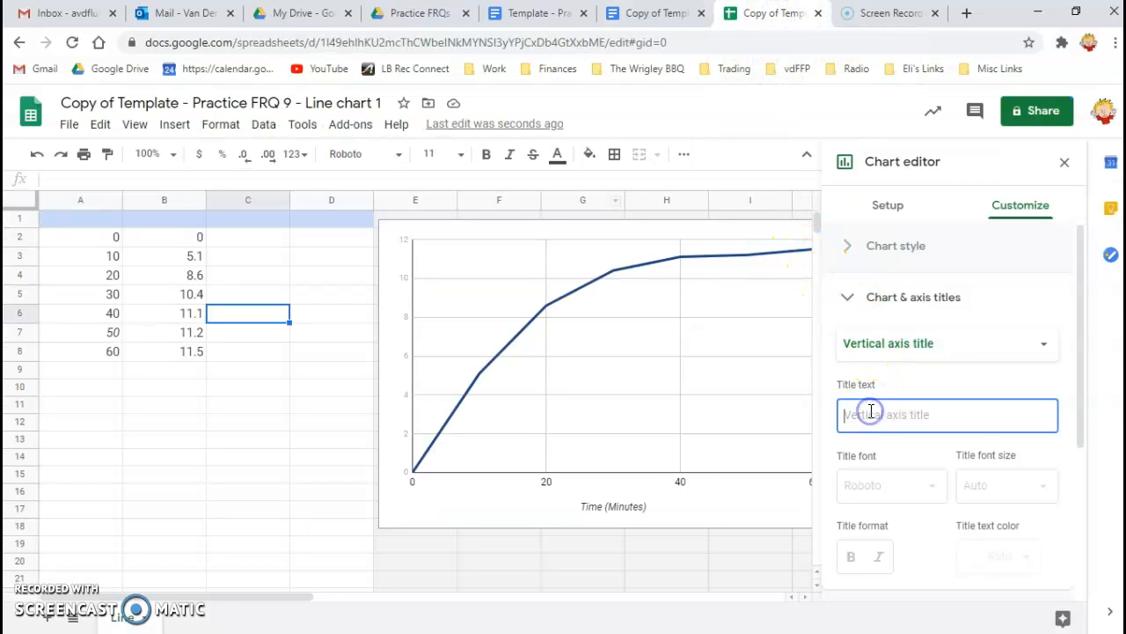
pyautogui.write('Malotose Concentration')
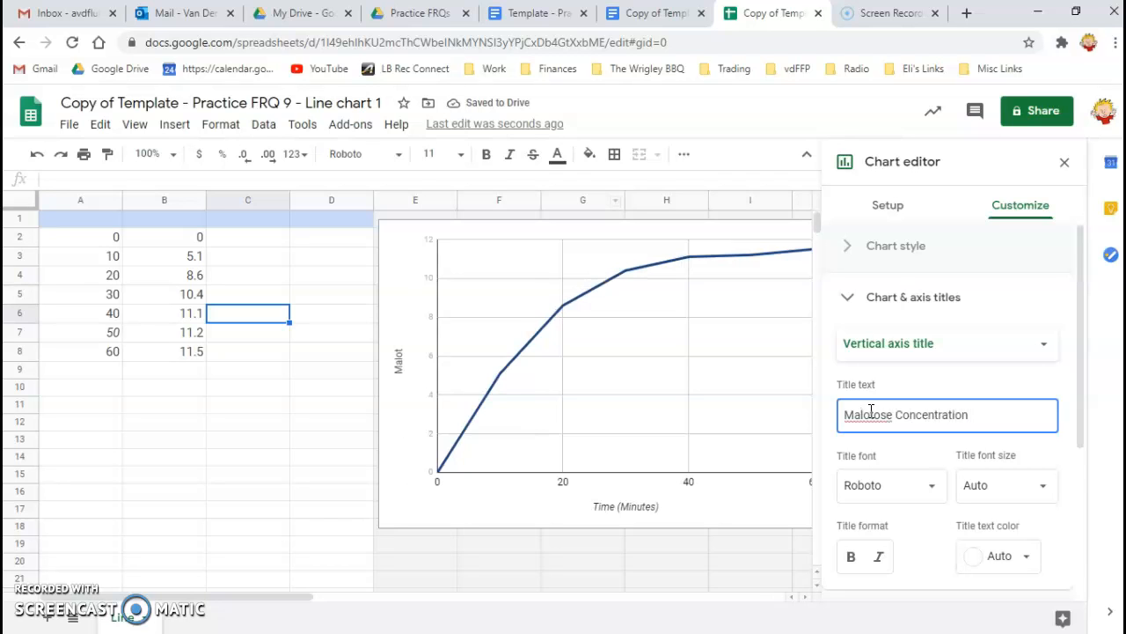
pyautogui.click(867, 414)
pyautogui.press('BackSpace')
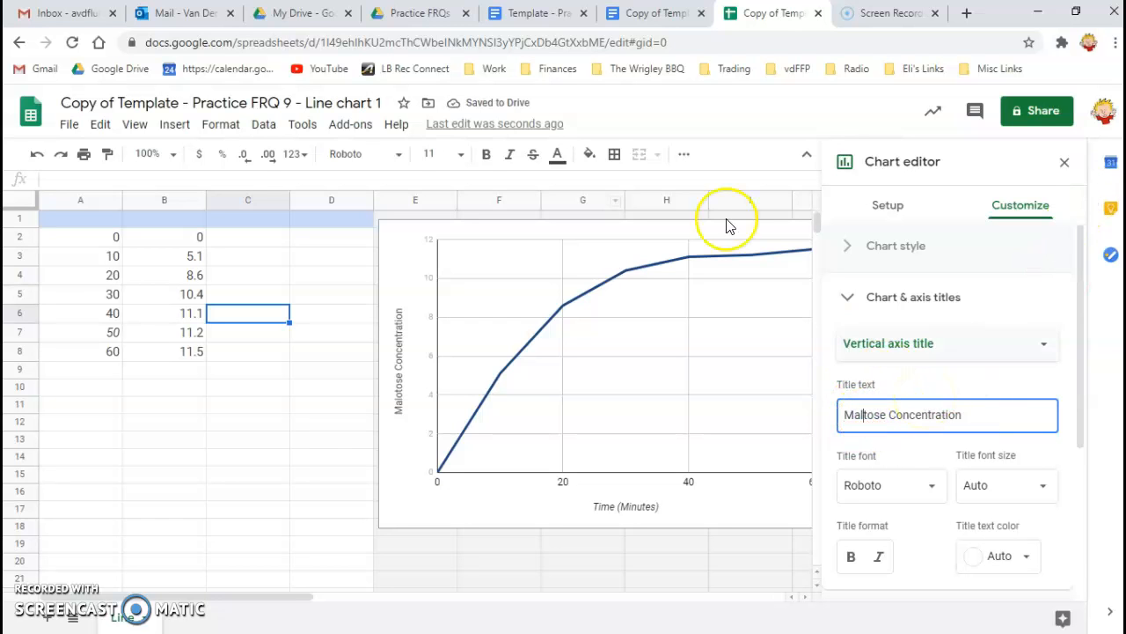
# Step: Check the concentration heading in the document's table and append the unit "(mM)" to the vertical axis title
pyautogui.click(649, 13)
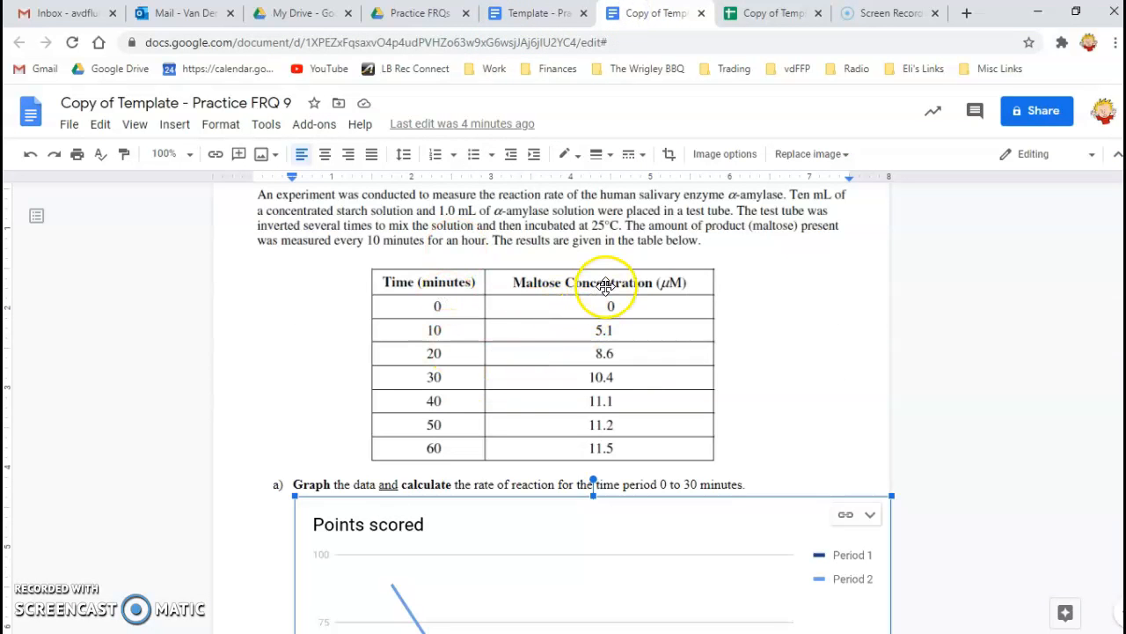
pyautogui.click(783, 18)
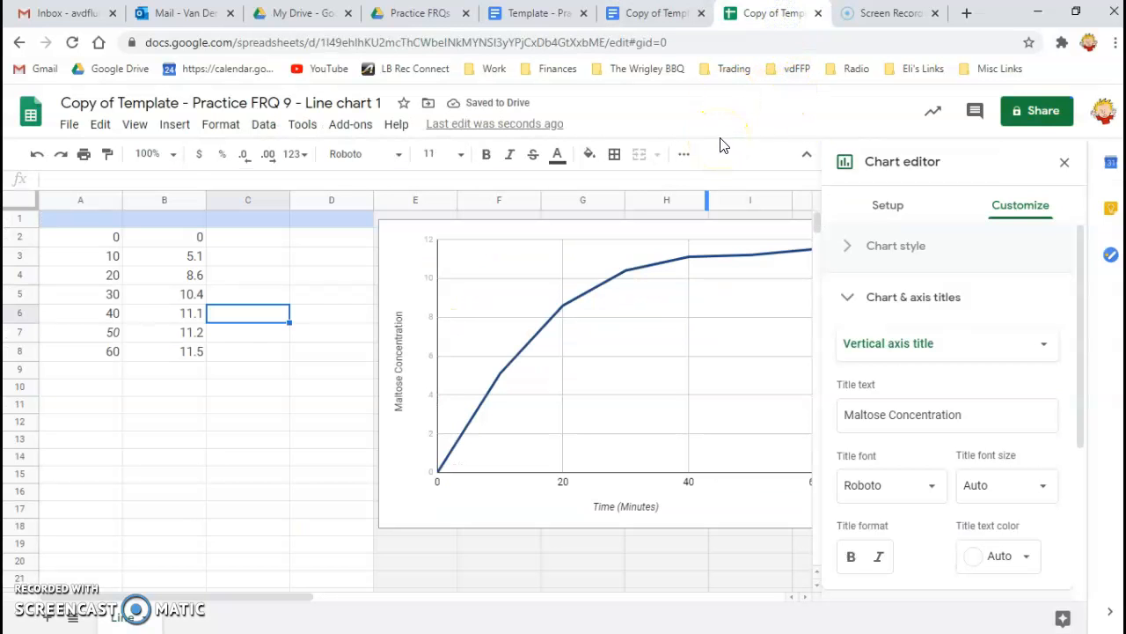
pyautogui.click(965, 411)
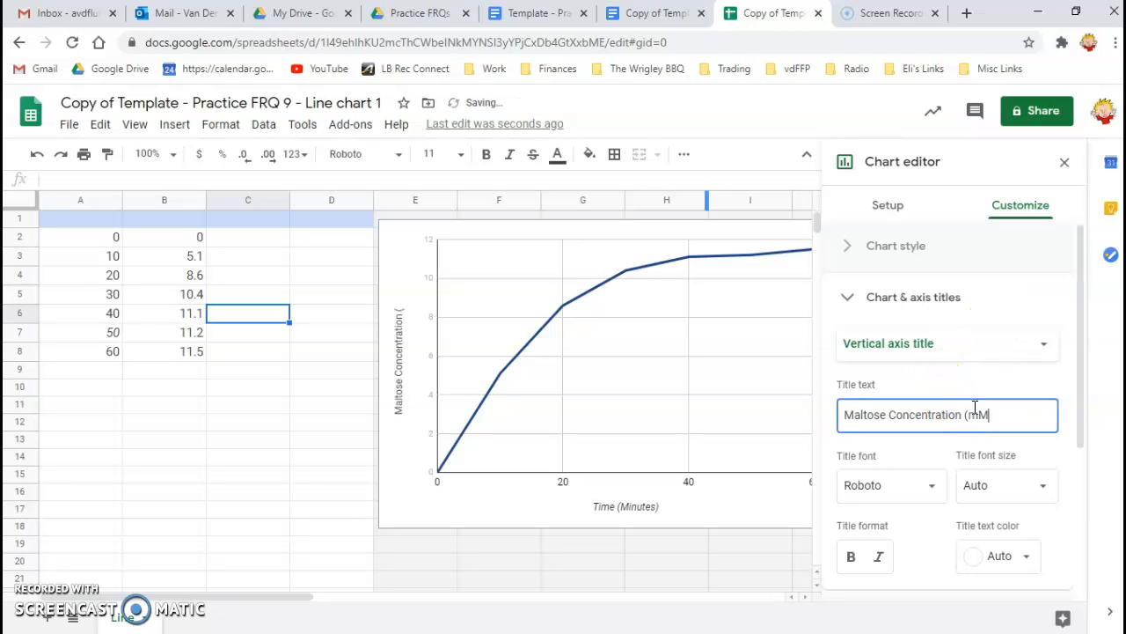
pyautogui.doubleClick(979, 413)
# Step: Recheck the concentration unit in the document's table and change the vertical axis title to "Maltose Concentration (micro-M)"
pyautogui.click(656, 14)
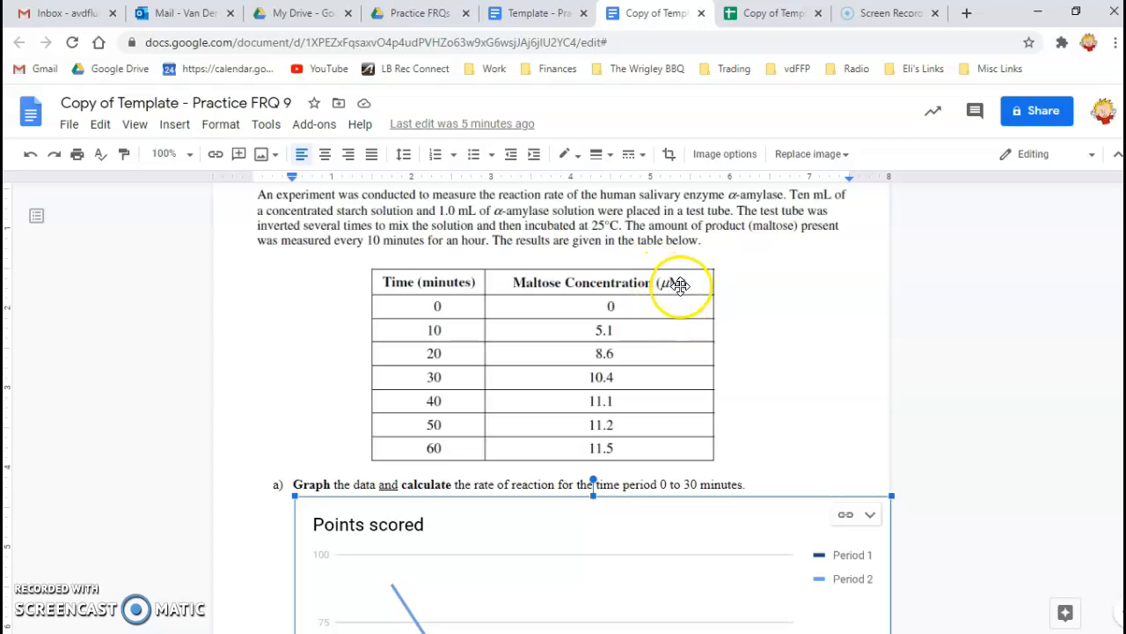
pyautogui.click(776, 19)
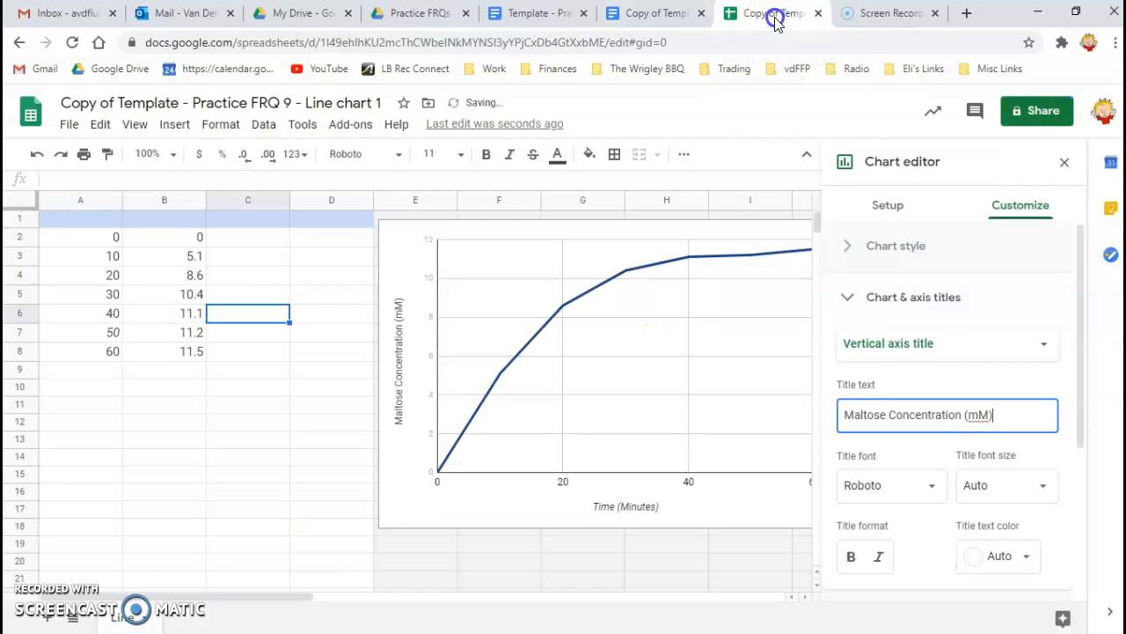
pyautogui.click(977, 414)
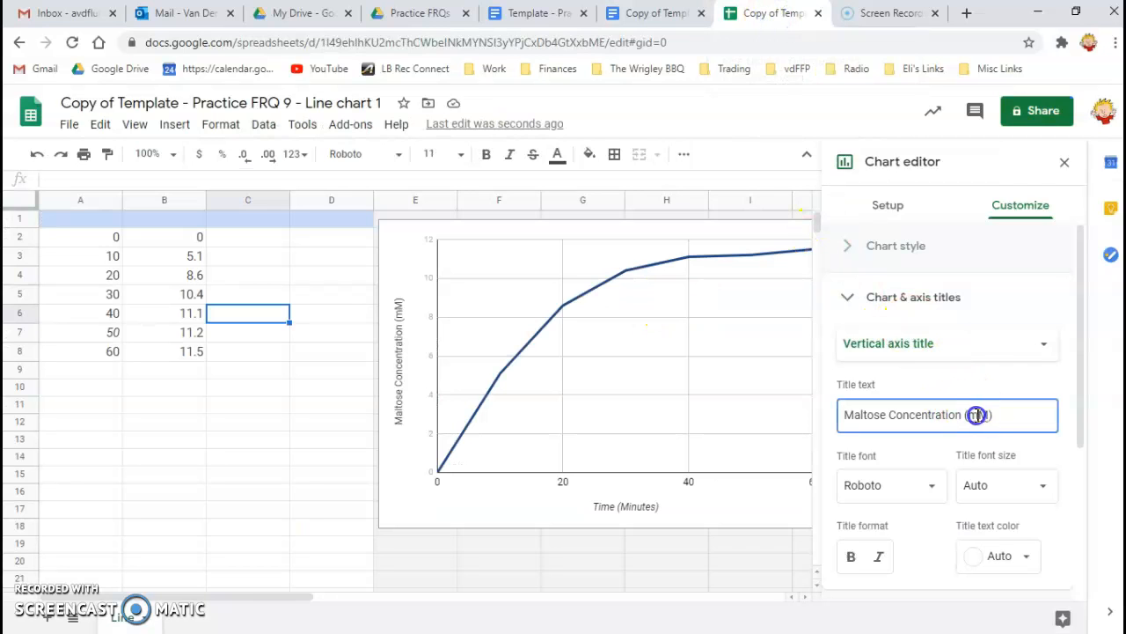
pyautogui.click(925, 486)
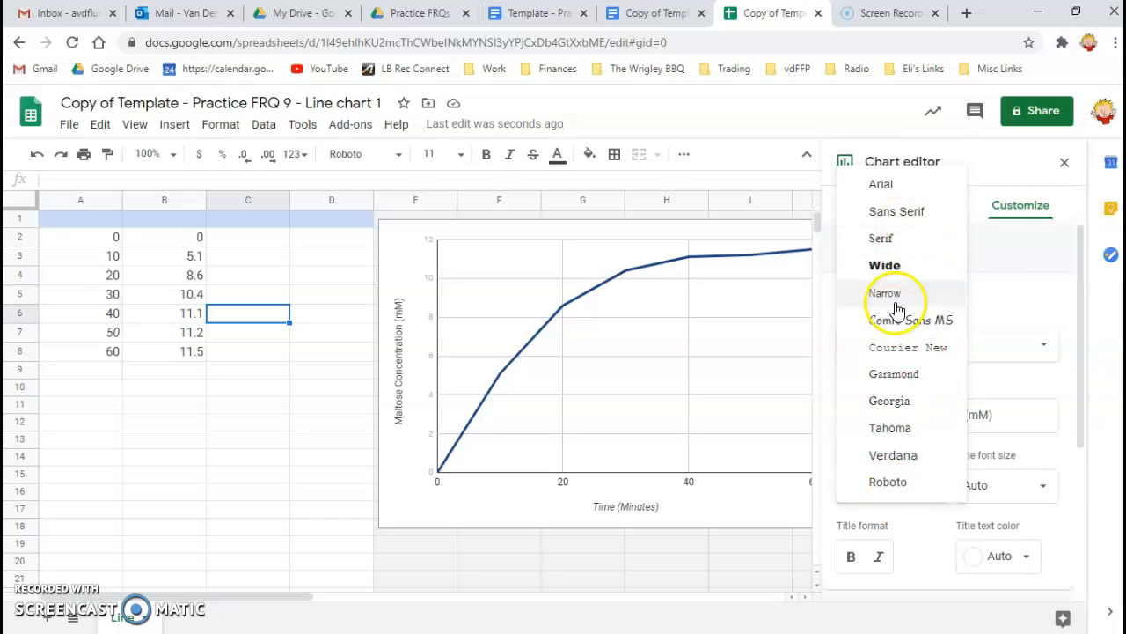
pyautogui.click(1004, 417)
pyautogui.click(977, 413)
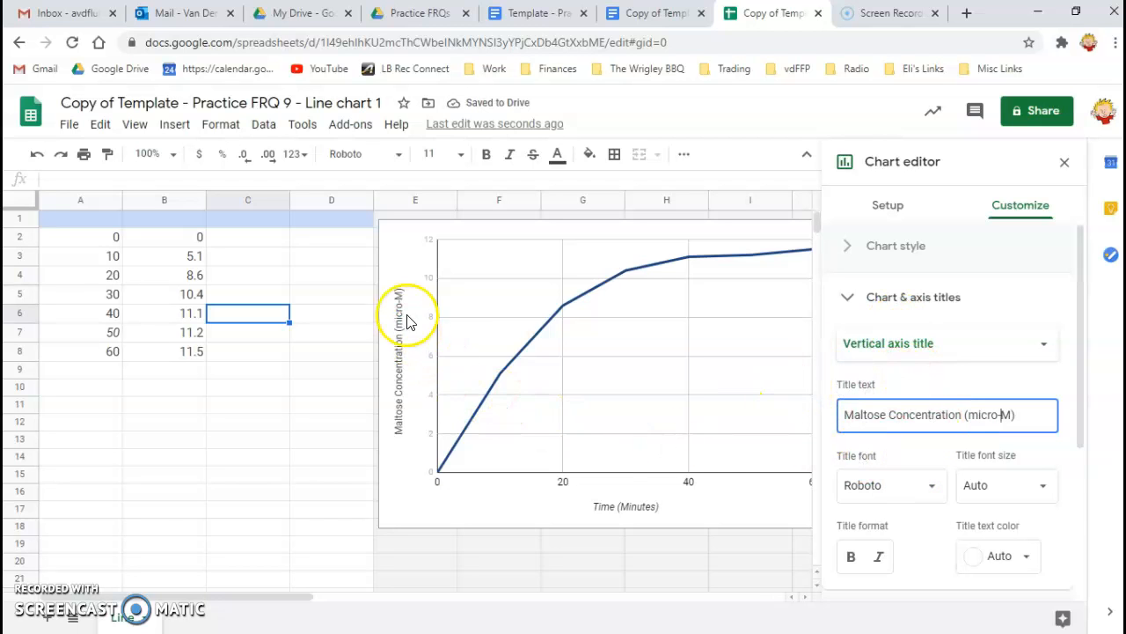
pyautogui.click(1064, 161)
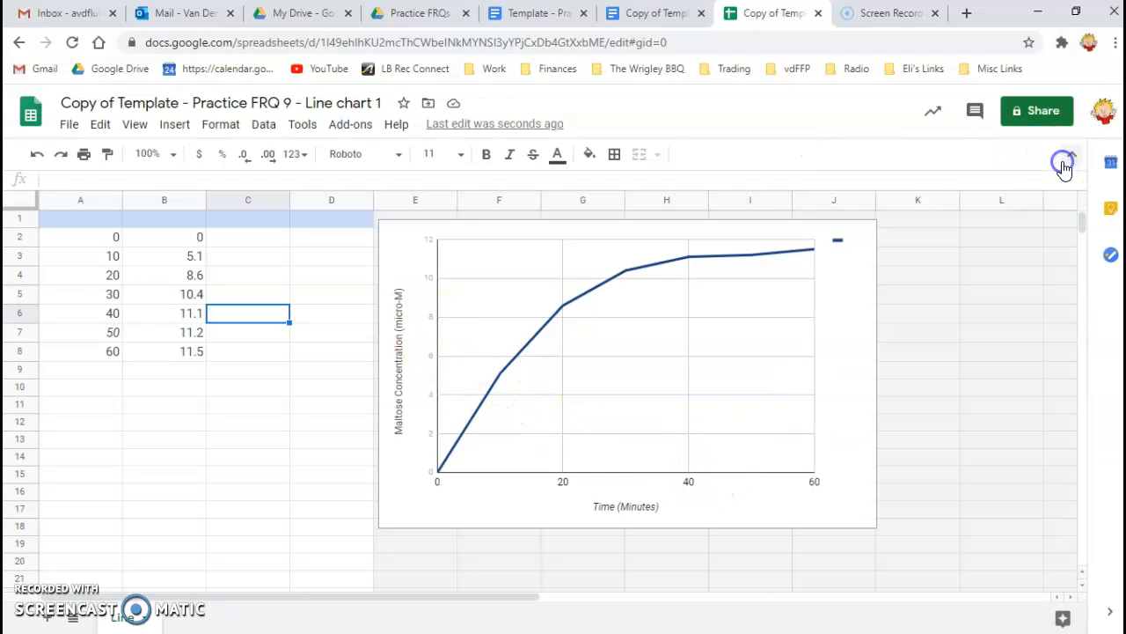
# Step: Reopen the line chart for editing and set its legend position to None
pyautogui.click(860, 250)
pyautogui.click(865, 243)
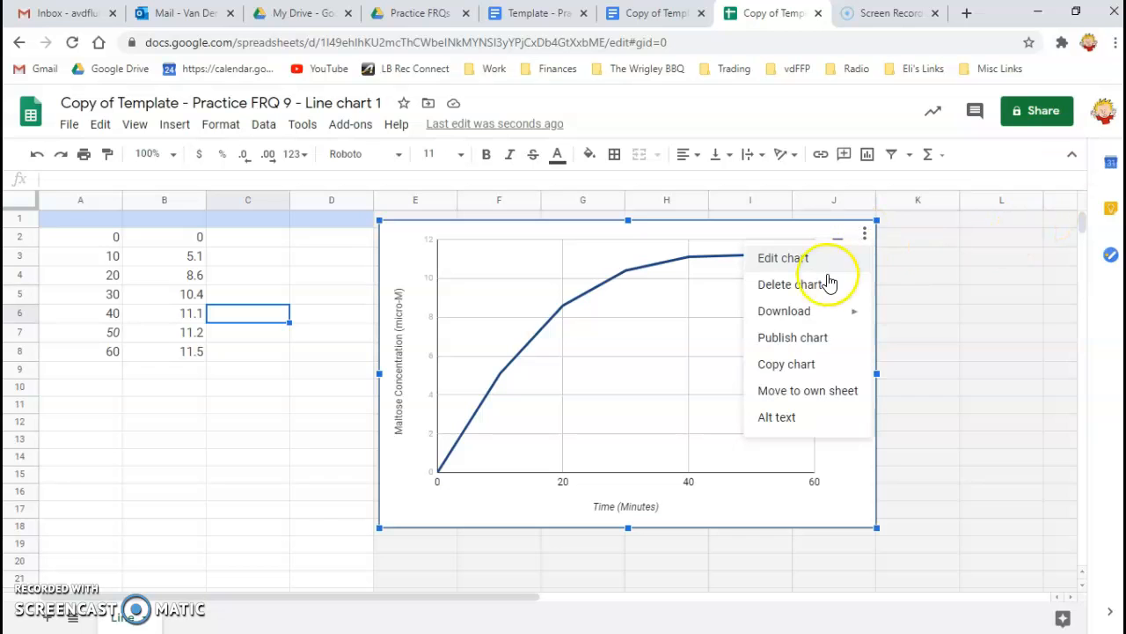
pyautogui.click(800, 260)
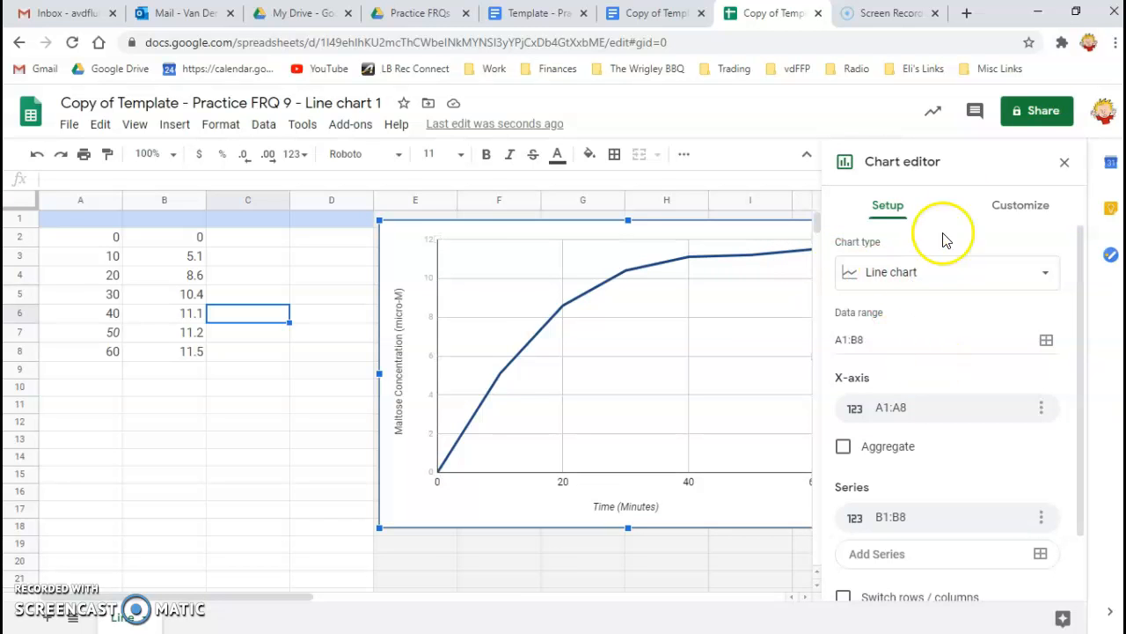
pyautogui.click(996, 202)
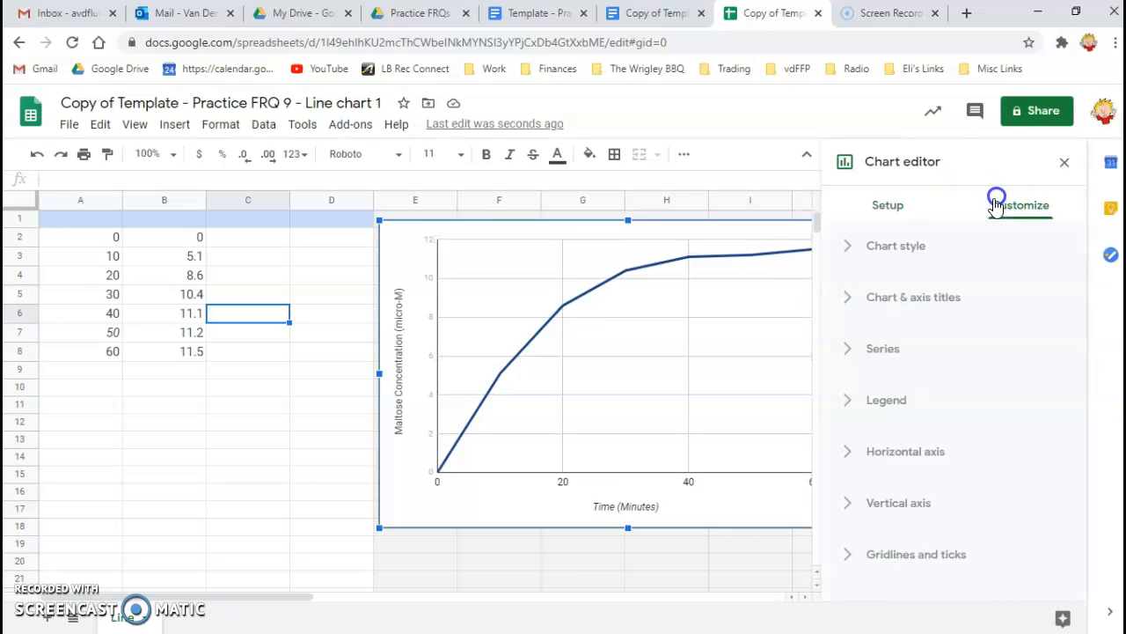
pyautogui.click(849, 402)
pyautogui.click(915, 469)
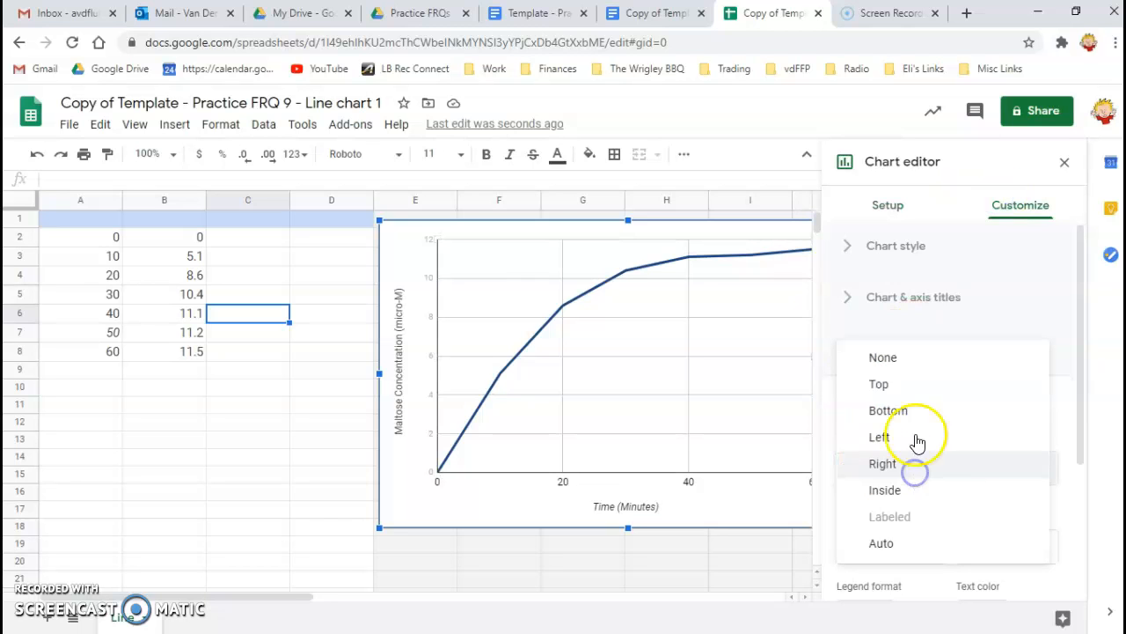
pyautogui.click(899, 359)
# Step: Review the chart's legend position setting and close the chart editor
pyautogui.click(1005, 215)
pyautogui.click(851, 403)
pyautogui.click(851, 403)
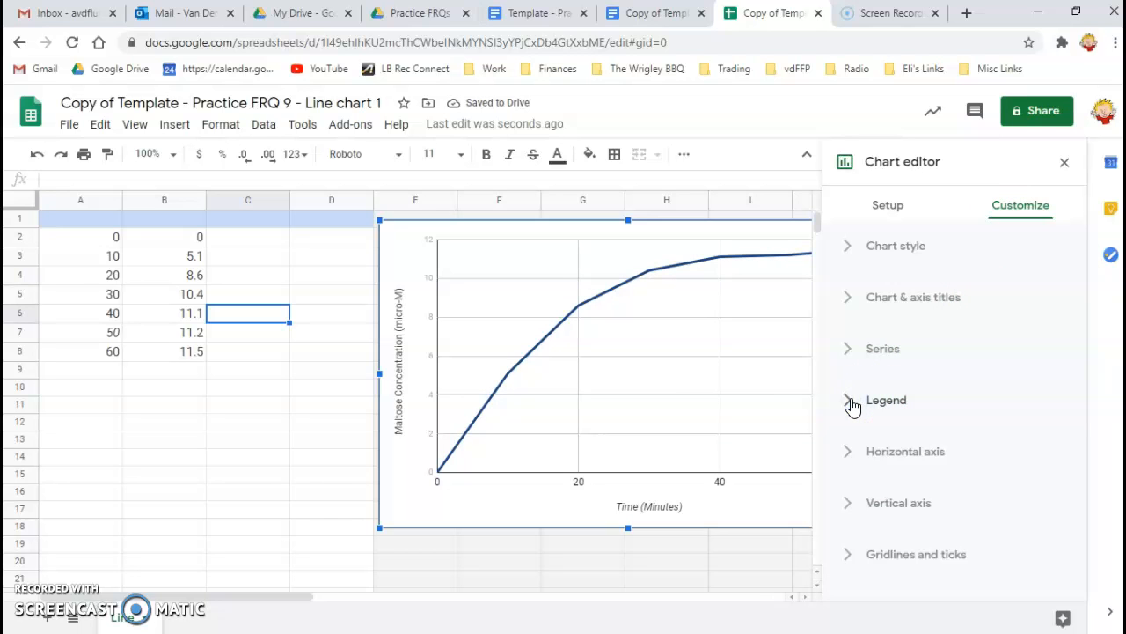
pyautogui.click(851, 403)
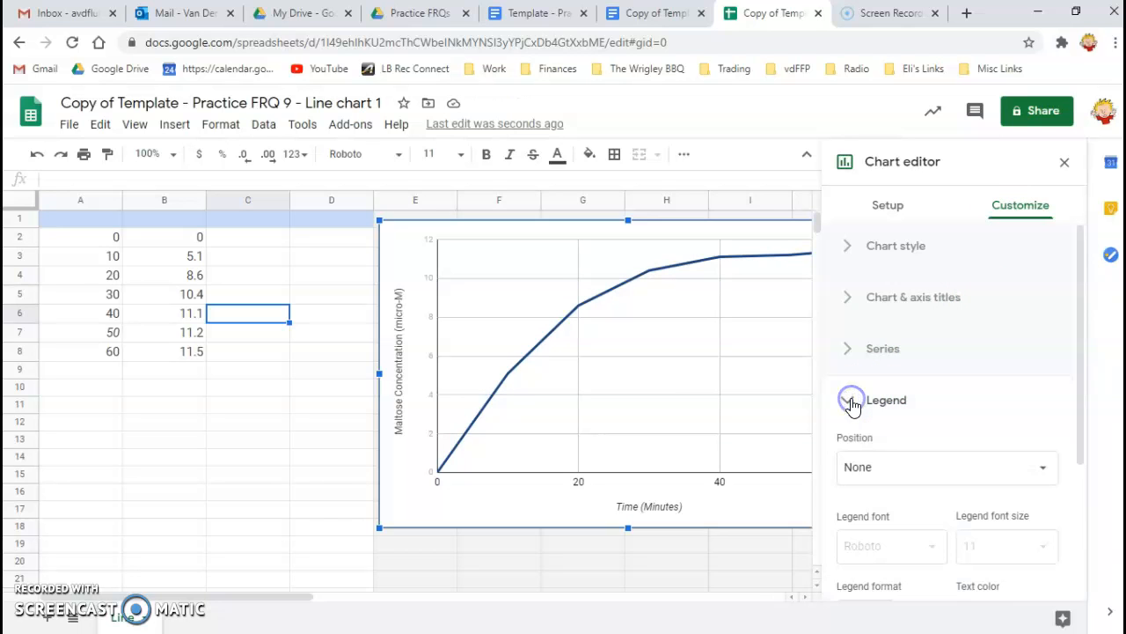
pyautogui.click(1044, 466)
pyautogui.click(883, 467)
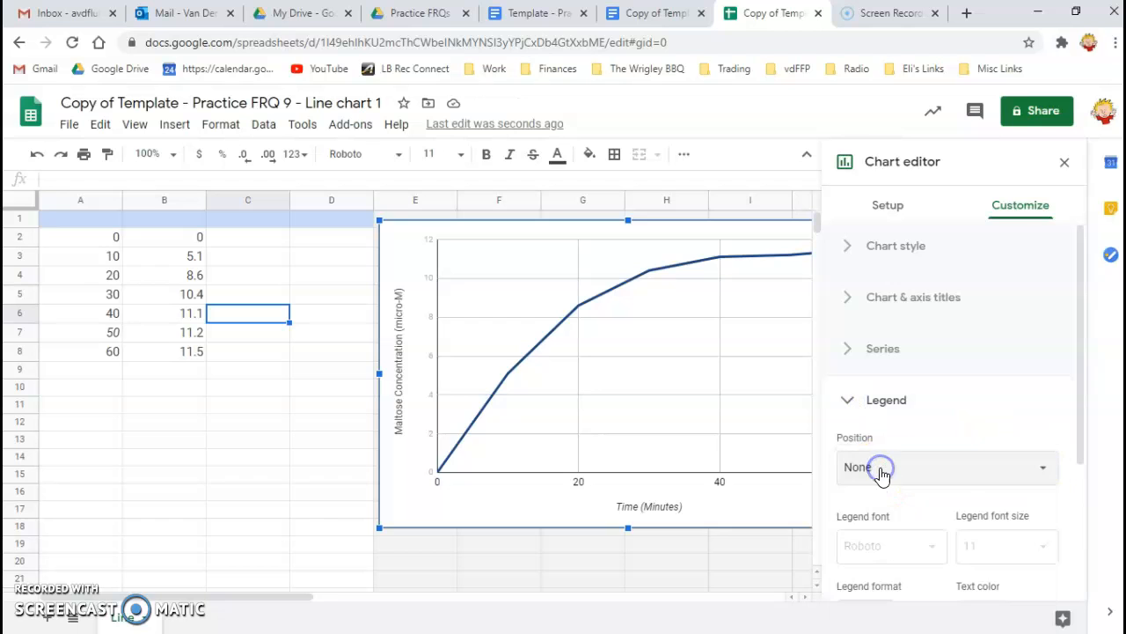
pyautogui.click(1064, 164)
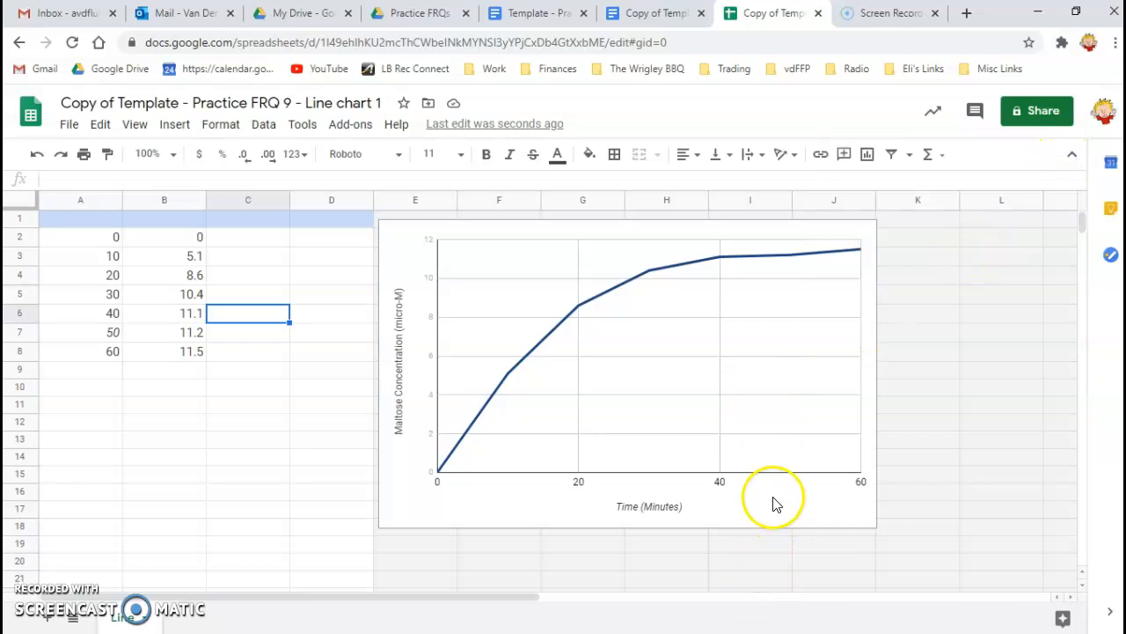
# Step: Delete the outdated "Points scored" chart below question a) in the Practice FRQ 9 document
pyautogui.click(656, 13)
pyautogui.scroll(-3, 647, 462)
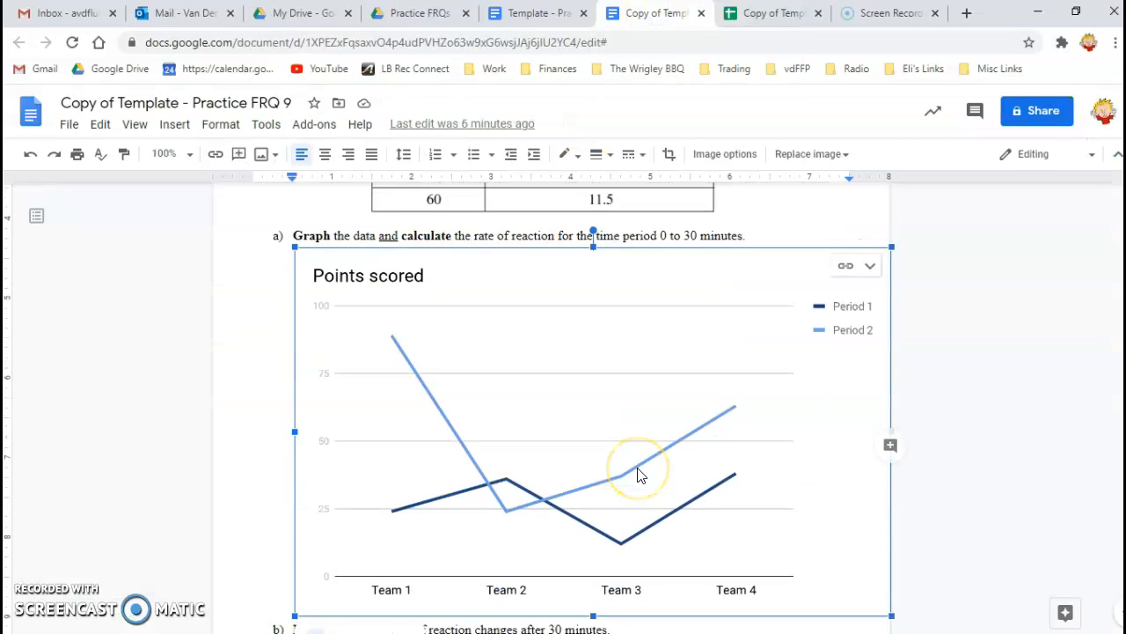
pyautogui.click(679, 340)
pyautogui.rightClick(682, 343)
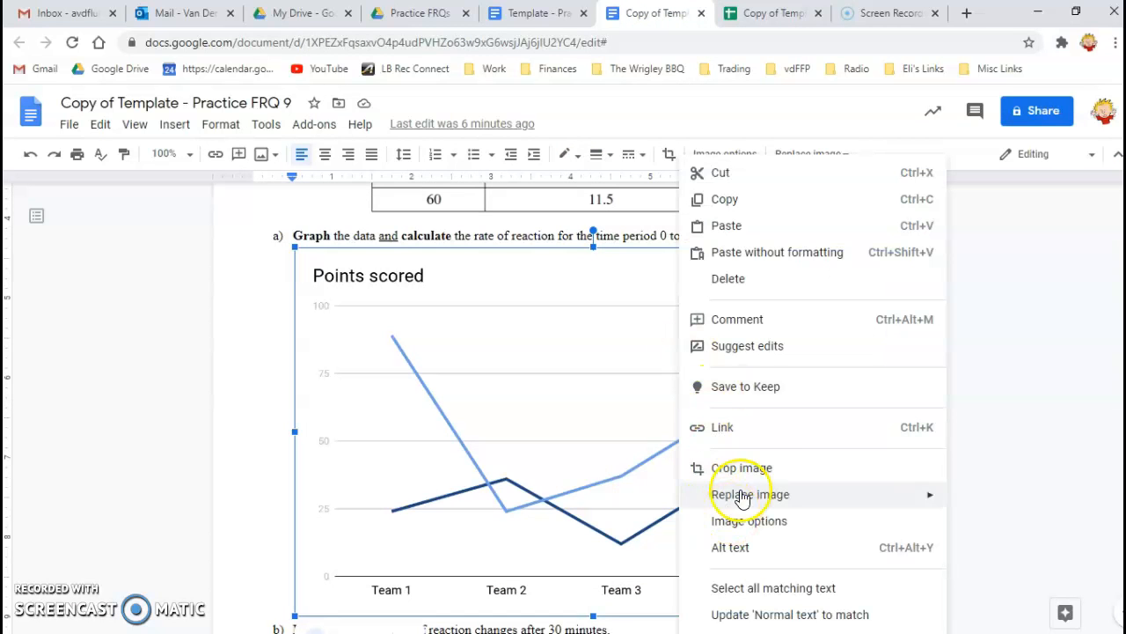
pyautogui.click(730, 281)
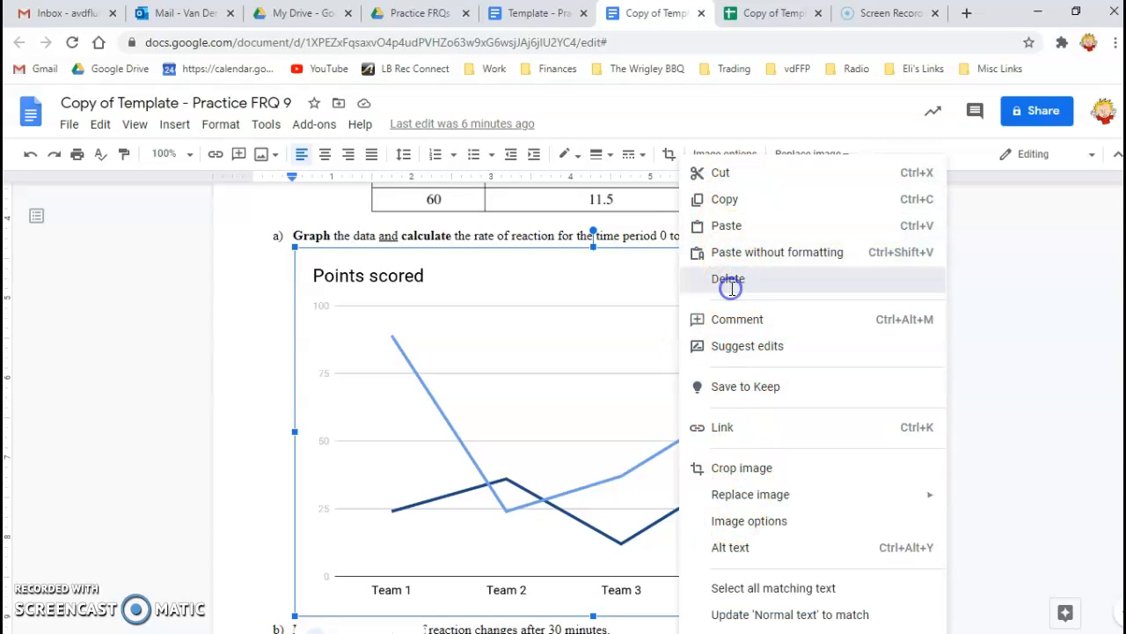
# Step: Copy the finished maltose concentration line chart from the linked spreadsheet
pyautogui.click(762, 14)
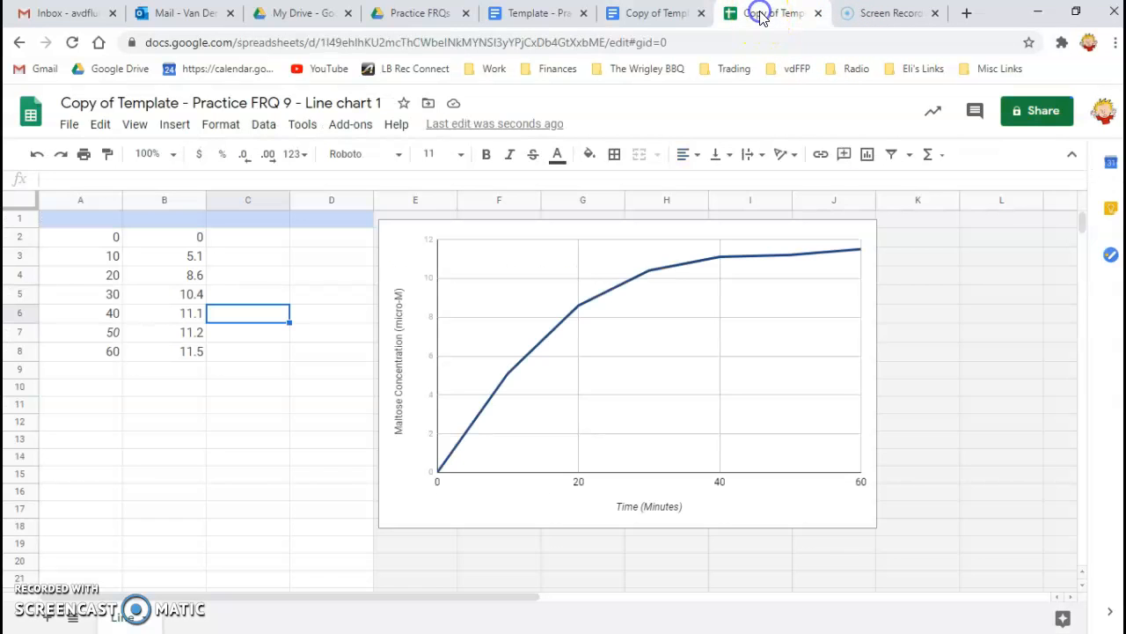
pyautogui.click(819, 240)
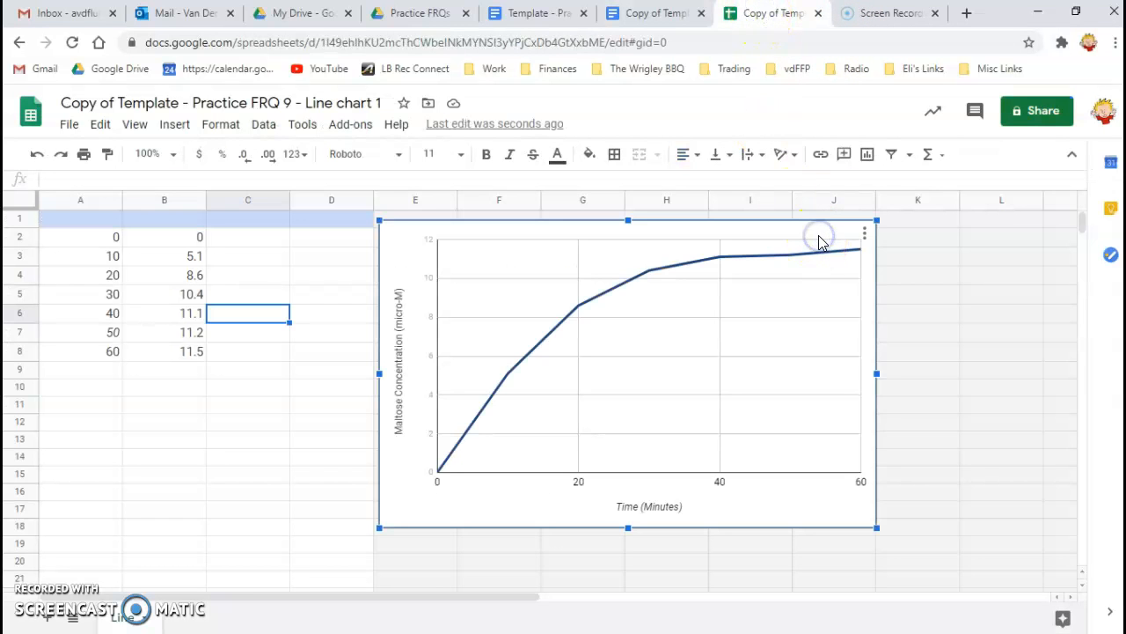
pyautogui.rightClick(819, 240)
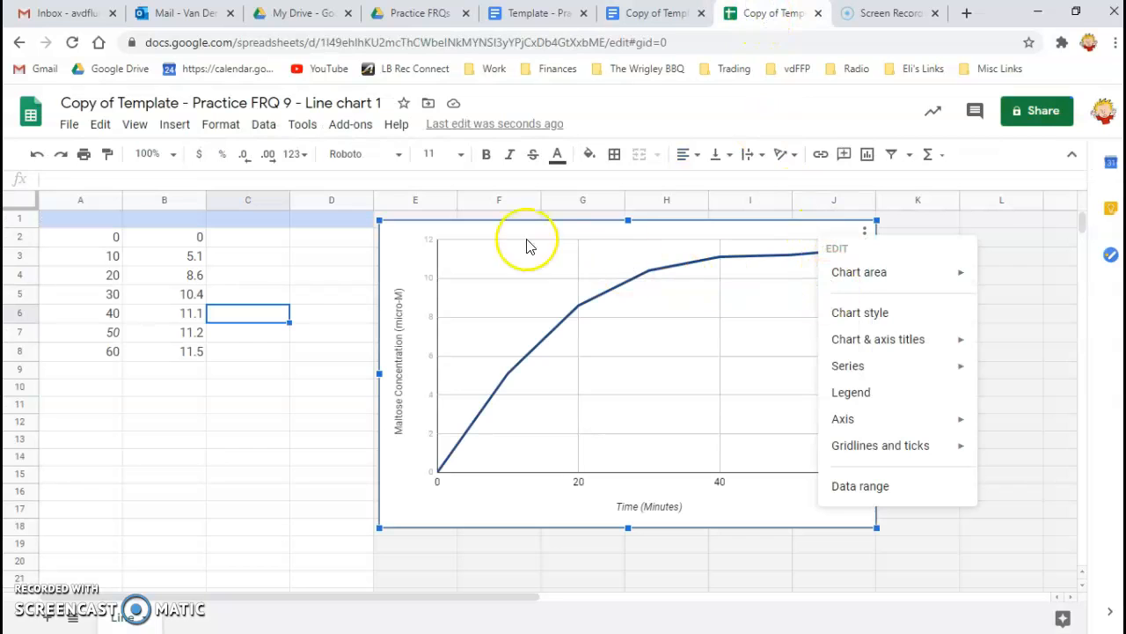
pyautogui.rightClick(398, 255)
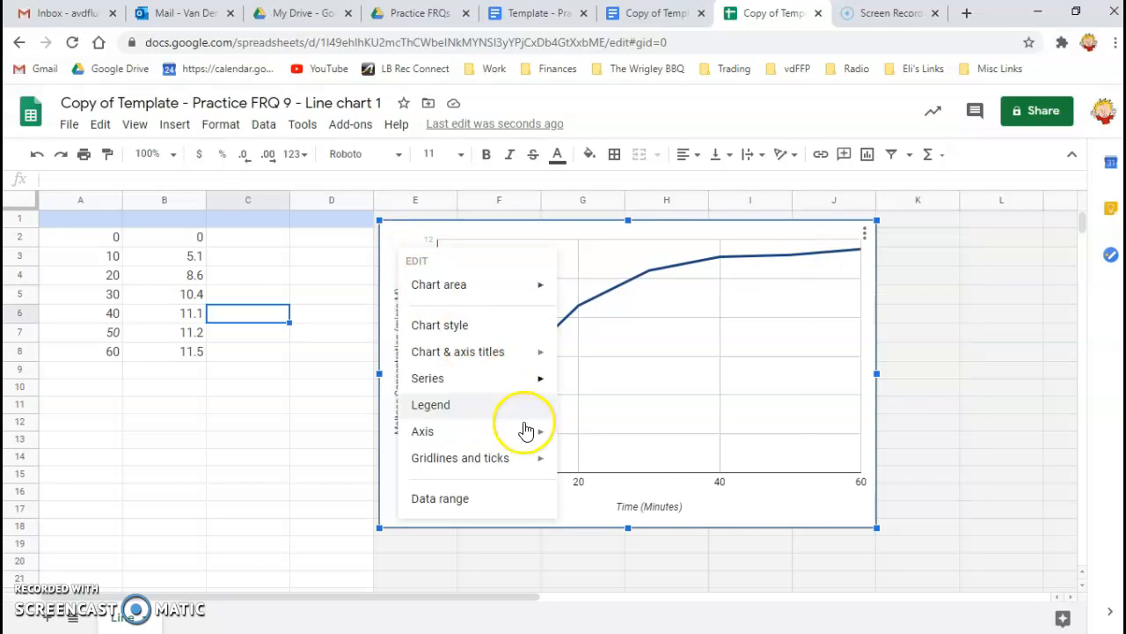
pyautogui.click(100, 125)
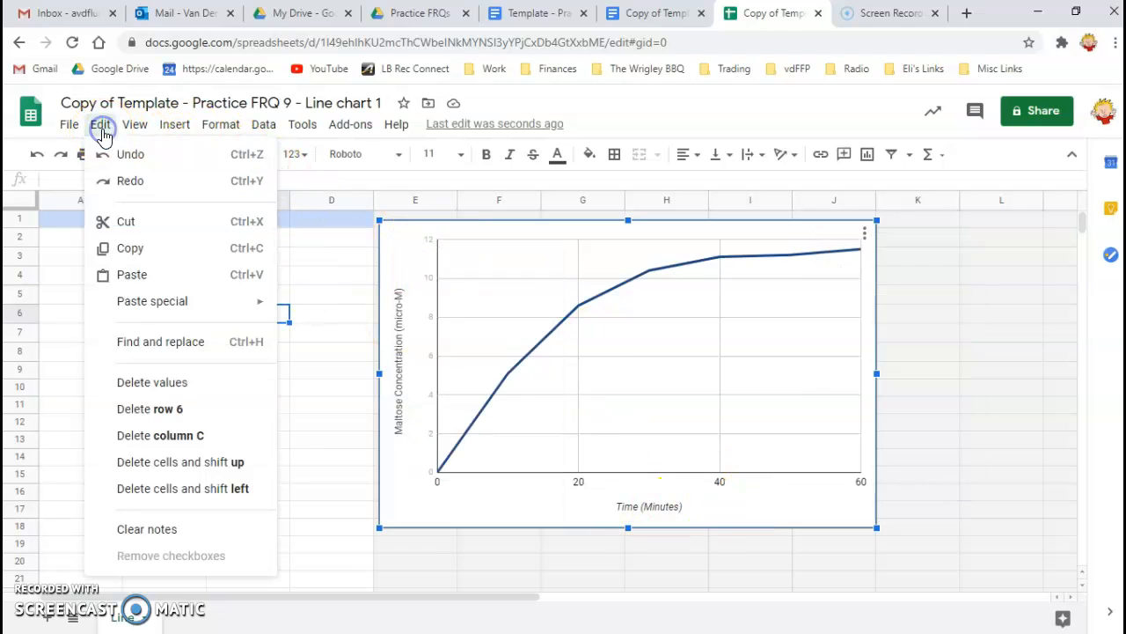
pyautogui.click(141, 246)
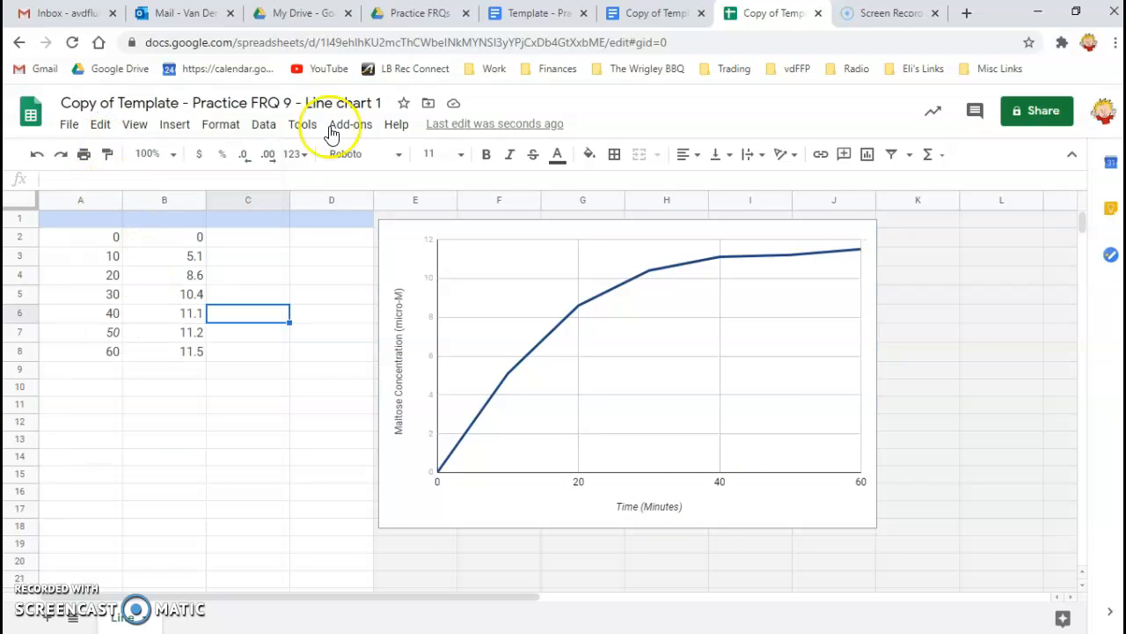
# Step: Paste the copied chart on the blank line below question a) in the document, keeping it linked to the spreadsheet
pyautogui.click(651, 12)
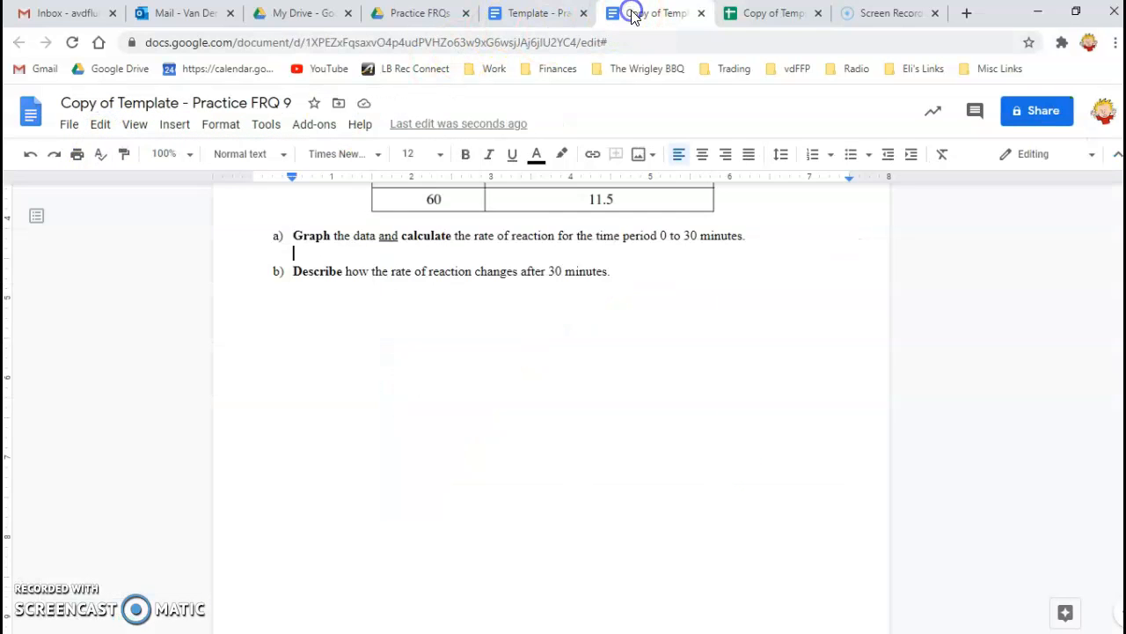
pyautogui.rightClick(297, 253)
pyautogui.click(360, 324)
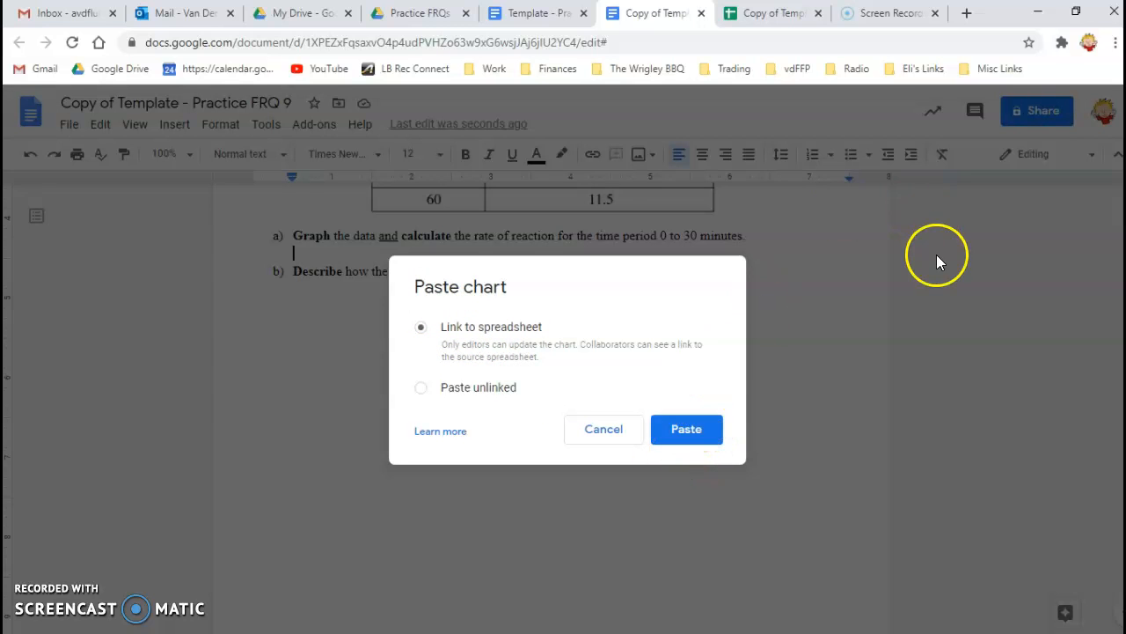
pyautogui.click(684, 428)
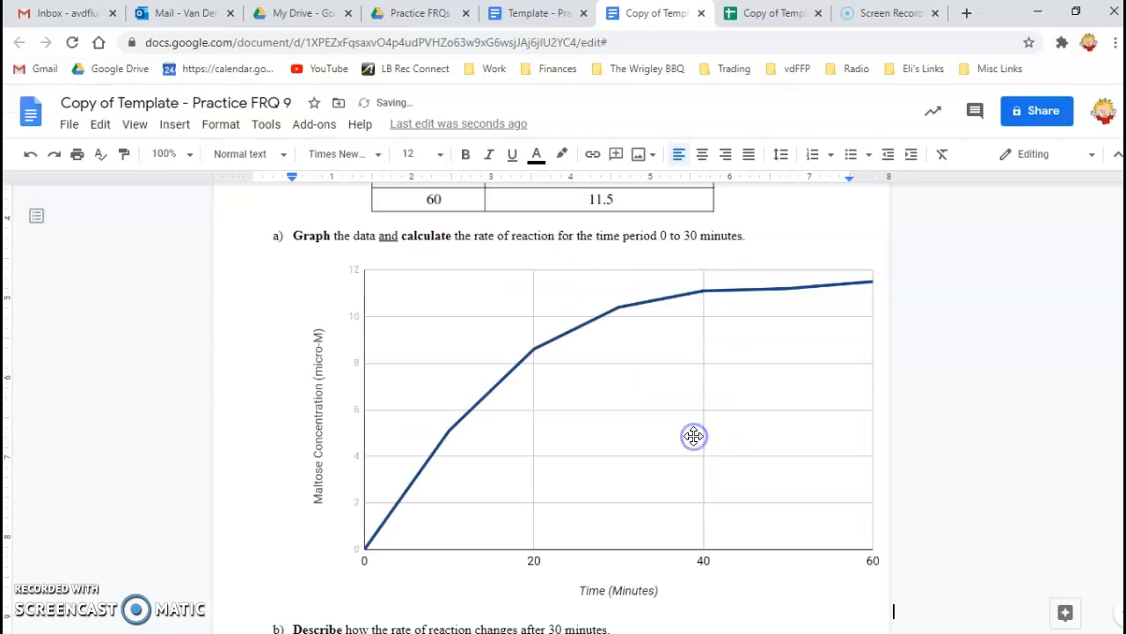
# Step: Scale the pasted chart down proportionally to about 6 inches wide and deselect it
pyautogui.click(688, 370)
pyautogui.moveTo(888, 249); pyautogui.dragTo(776, 318)
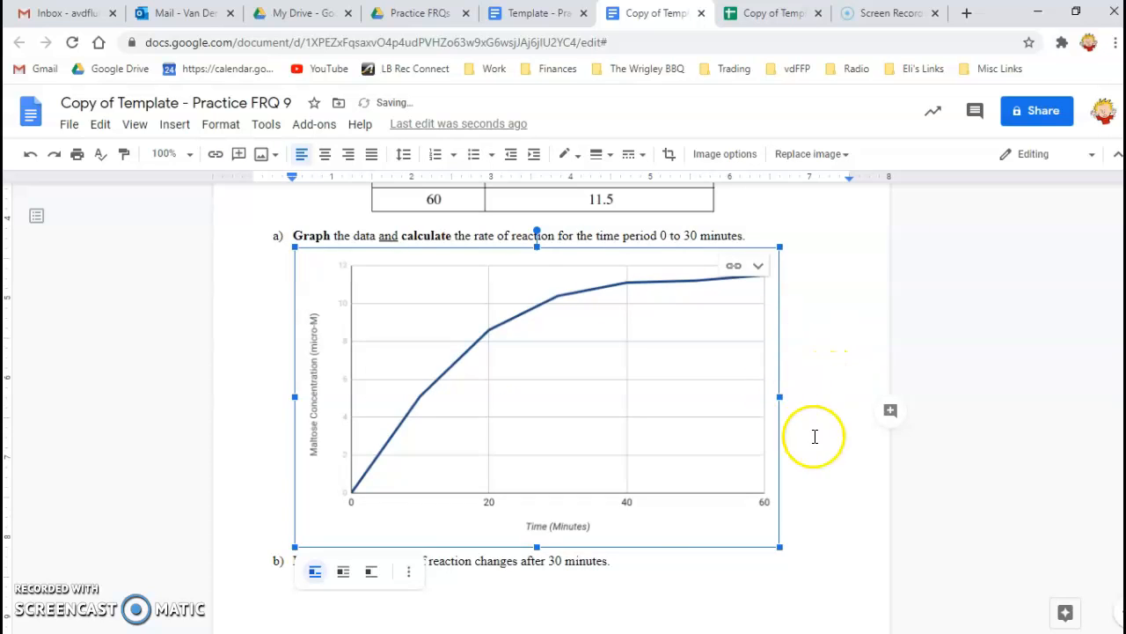
pyautogui.click(810, 516)
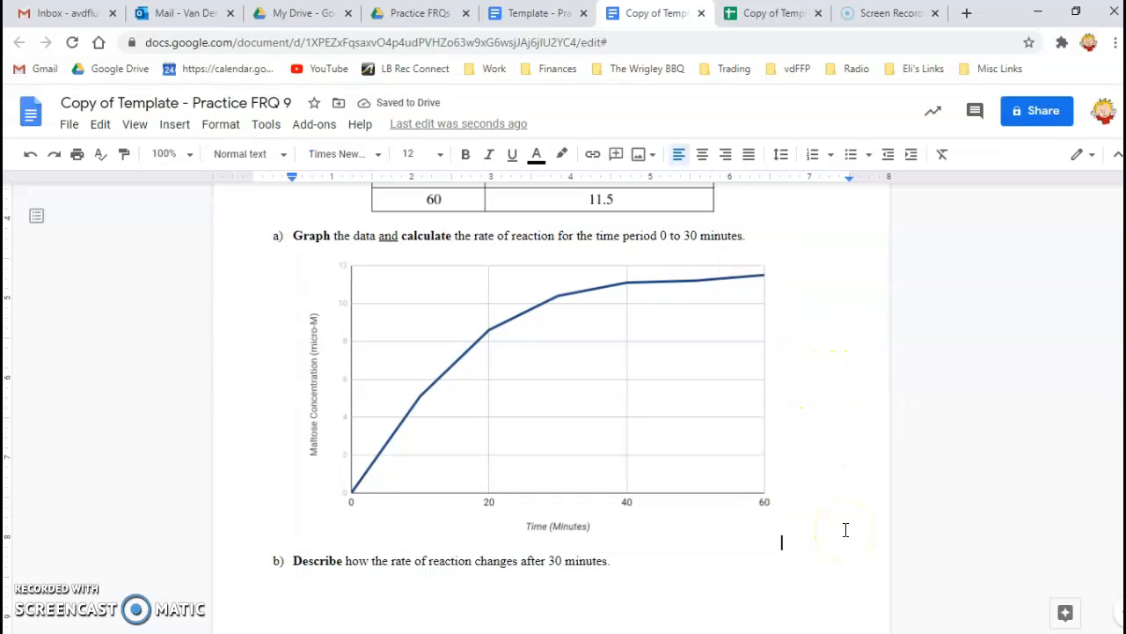